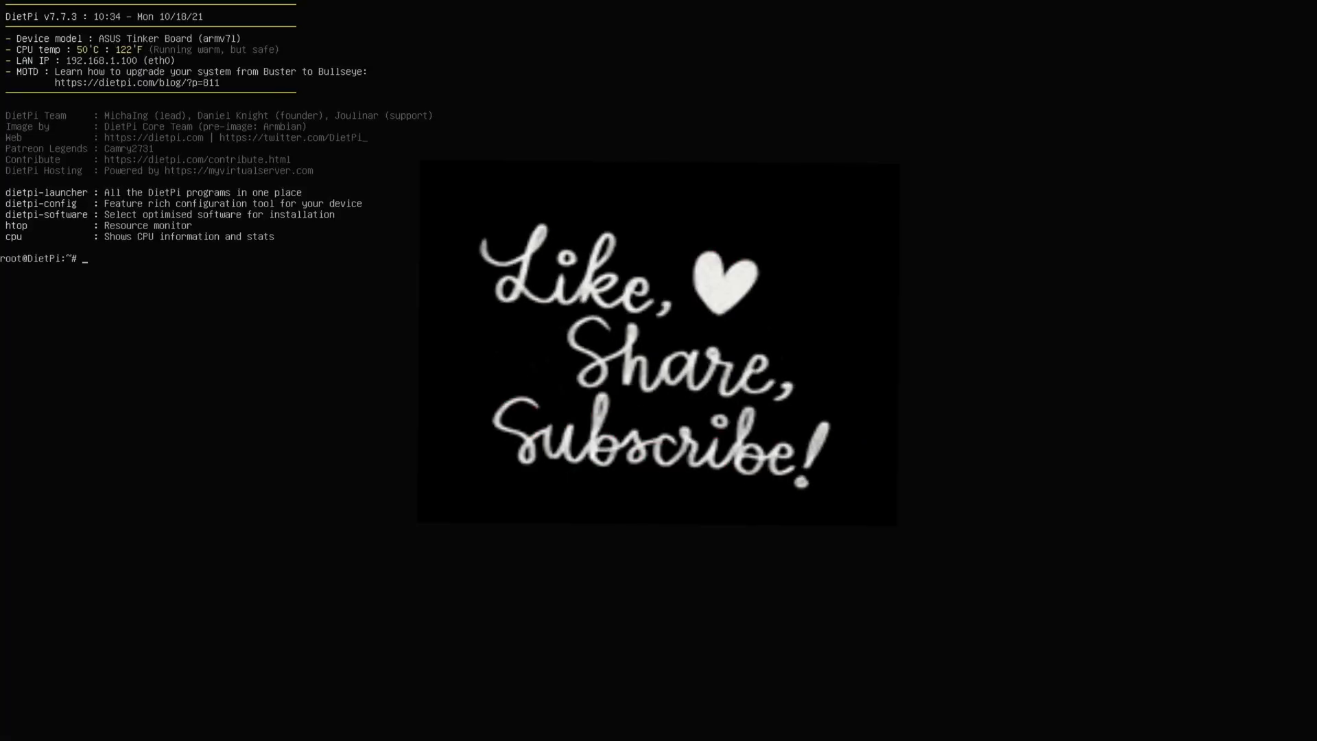
# - Launch dietpi-software, browse the full software list, and select MotionEye (136) and FFmpeg (7)
pyautogui.write('dietpi-software')
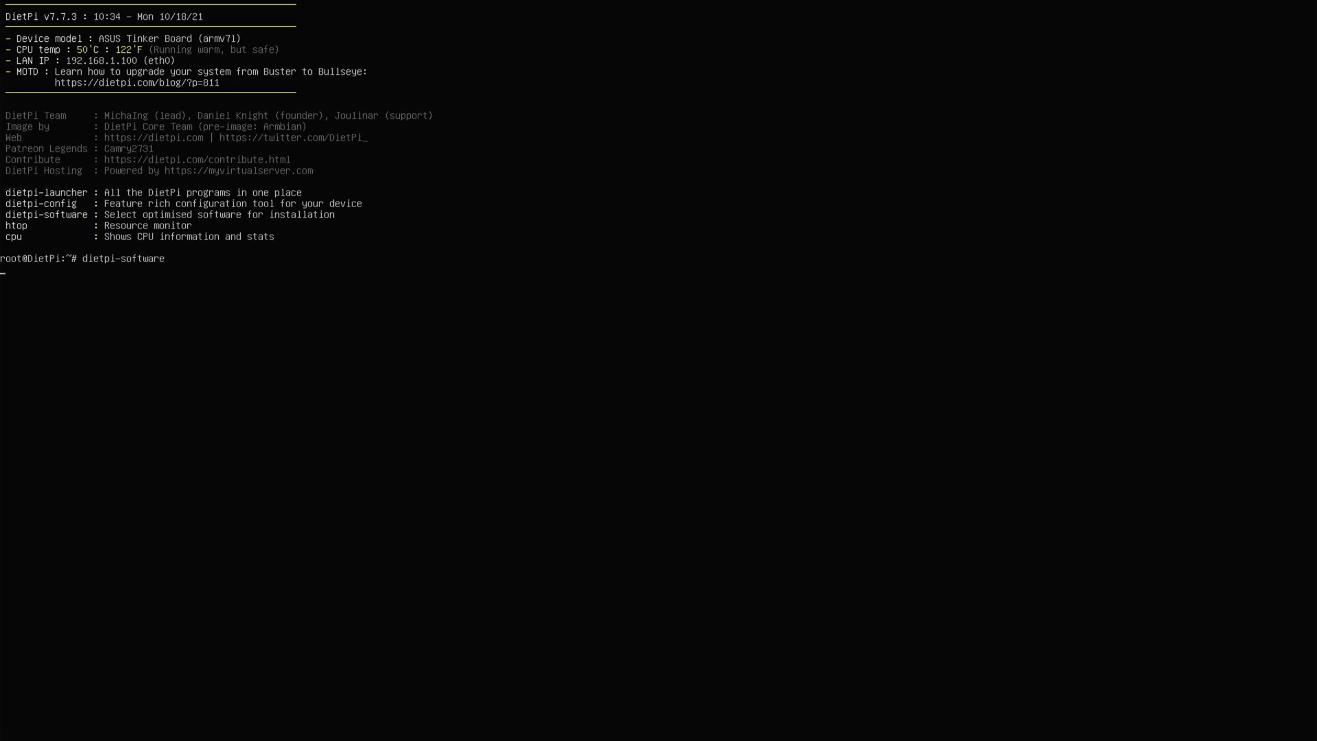
pyautogui.press('Down')
pyautogui.press('Down')
pyautogui.press('Down')
pyautogui.press('Down')
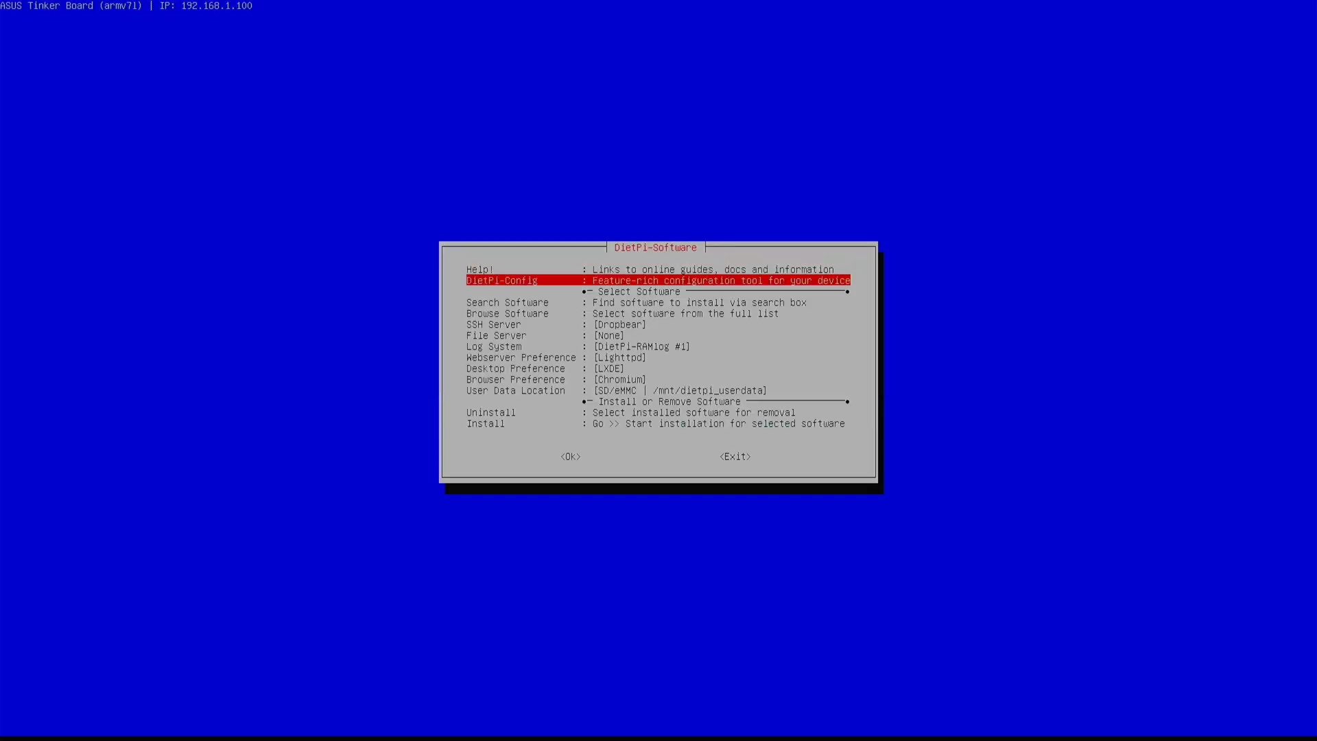
pyautogui.press('Return')
pyautogui.press('Down')
pyautogui.press('Down')
pyautogui.press('Down')
pyautogui.press('Down')
pyautogui.press('Down')
pyautogui.press('Down')
pyautogui.press('Down')
pyautogui.press('Down')
pyautogui.press('Down')
pyautogui.press('Down')
pyautogui.press('Down')
pyautogui.press('Down')
pyautogui.press('Down')
pyautogui.press('Down')
pyautogui.press('Down')
pyautogui.press('Down')
pyautogui.press('Down')
pyautogui.press('Down')
pyautogui.press('Down')
pyautogui.press('Down')
pyautogui.press('Down')
pyautogui.press('Down')
pyautogui.press('Down')
pyautogui.press('Down')
pyautogui.press('Down')
pyautogui.press('Down')
pyautogui.press('Down')
pyautogui.press('Down')
pyautogui.press('Down')
pyautogui.press('Down')
pyautogui.press('Down')
pyautogui.press('Down')
pyautogui.press('Down')
pyautogui.press('Down')
pyautogui.press('Down')
pyautogui.press('Down')
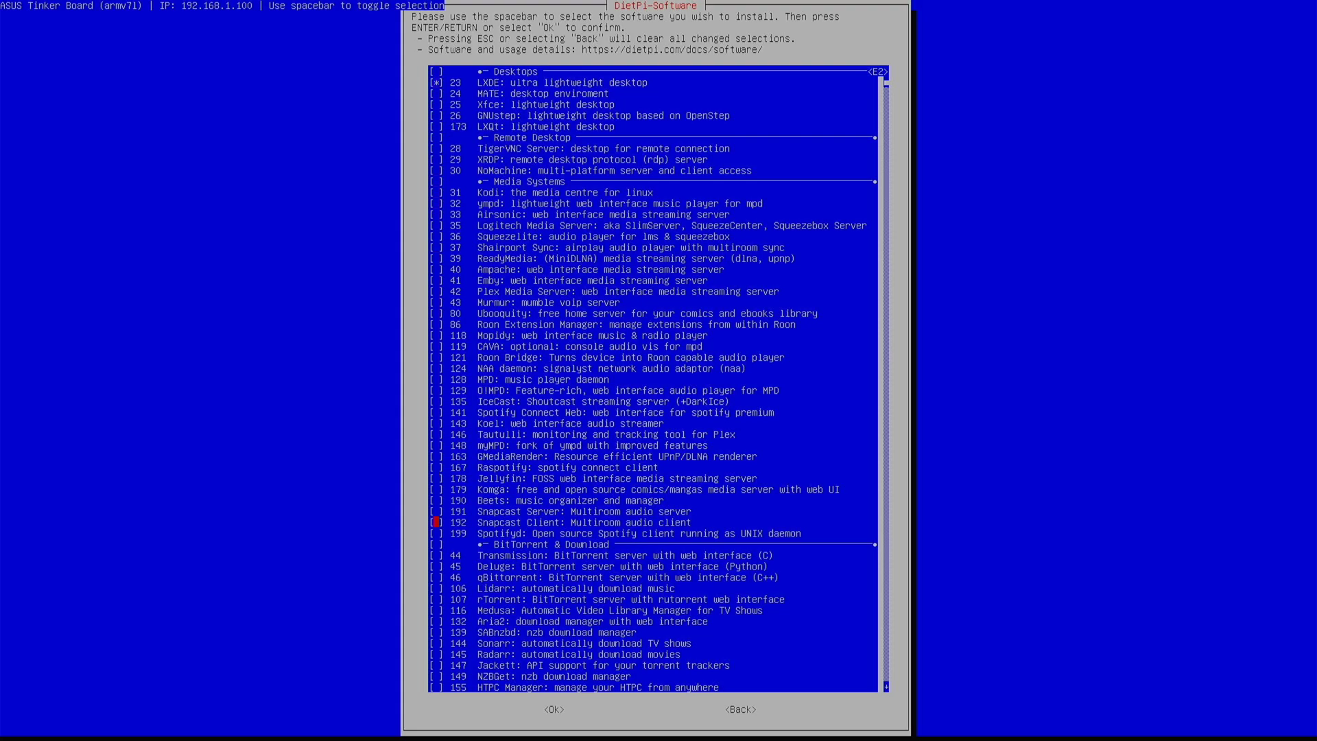
pyautogui.press('Down')
pyautogui.press('Down')
pyautogui.press('Down')
pyautogui.press('Down')
pyautogui.press('Down')
pyautogui.press('Down')
pyautogui.press('Down')
pyautogui.press('Down')
pyautogui.press('Down')
pyautogui.press('Down')
pyautogui.press('Down')
pyautogui.press('Down')
pyautogui.press('Down')
pyautogui.press('Down')
pyautogui.press('Down')
pyautogui.press('Down')
pyautogui.press('Down')
pyautogui.press('Down')
pyautogui.press('Down')
pyautogui.press('Down')
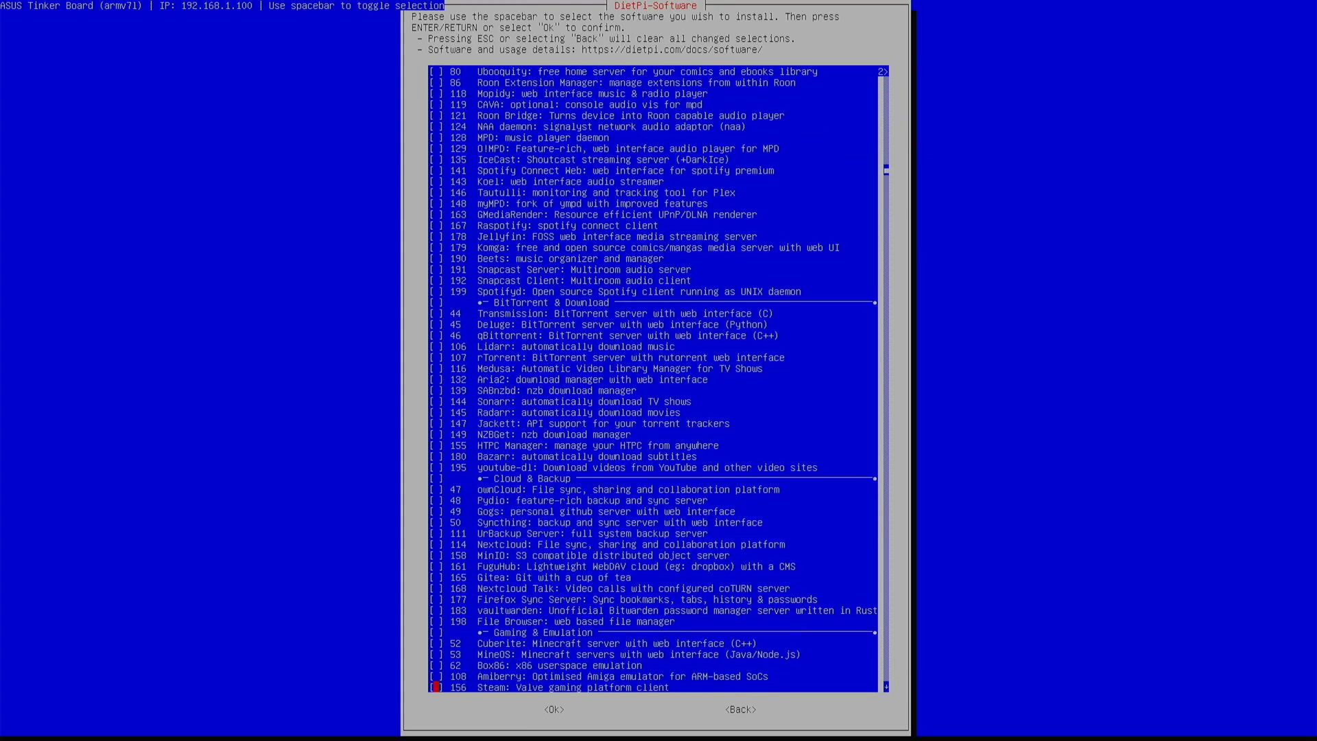
pyautogui.press('Down')
pyautogui.press('Down')
pyautogui.press('Down')
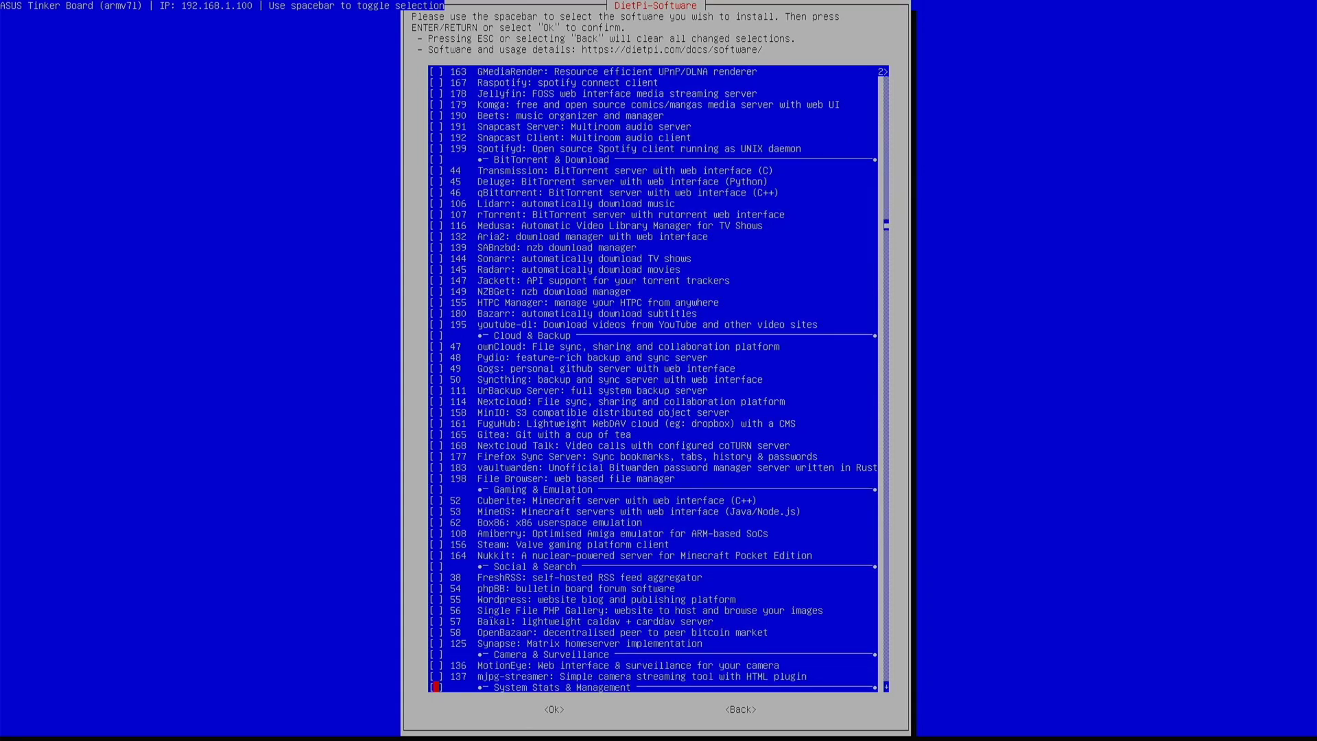
pyautogui.press('Up')
pyautogui.press('Up')
pyautogui.press('Down')
pyautogui.press('Down')
pyautogui.press('Down')
pyautogui.press('Down')
pyautogui.press('Down')
pyautogui.press('Down')
pyautogui.press('Down')
pyautogui.press('Down')
pyautogui.press('Down')
pyautogui.press('Down')
pyautogui.press('Down')
pyautogui.press('Down')
pyautogui.press('Down')
pyautogui.press('Down')
pyautogui.press('Down')
pyautogui.press('Down')
pyautogui.press('Down')
pyautogui.press('Down')
pyautogui.press('Down')
pyautogui.press('Down')
pyautogui.press('Down')
pyautogui.press('Down')
pyautogui.press('Down')
pyautogui.press('Down')
pyautogui.press('Down')
pyautogui.press('Down')
pyautogui.press('Down')
pyautogui.press('Down')
pyautogui.press('Down')
pyautogui.press('Down')
pyautogui.press('Down')
pyautogui.press('Down')
pyautogui.press('Down')
pyautogui.press('Down')
pyautogui.press('Down')
pyautogui.press('Down')
pyautogui.press('Down')
pyautogui.press('Down')
pyautogui.press('Down')
pyautogui.press('Down')
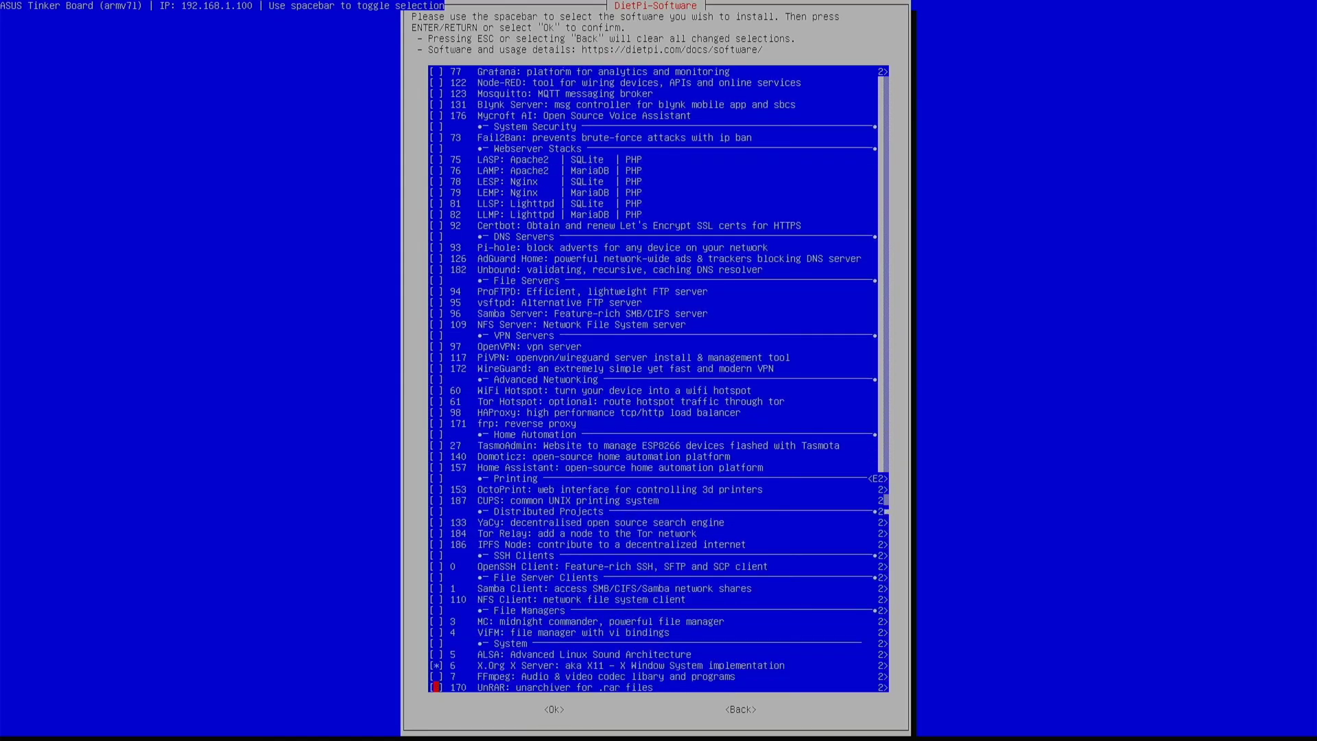
pyautogui.press('Down')
pyautogui.press('Down')
pyautogui.press('Down')
pyautogui.press('Down')
pyautogui.press('Down')
pyautogui.press('Down')
pyautogui.press('Down')
pyautogui.press('Down')
pyautogui.press('Down')
pyautogui.press('Down')
pyautogui.press('Down')
pyautogui.press('Down')
pyautogui.press('Down')
pyautogui.press('Down')
pyautogui.press('Down')
pyautogui.press('Down')
pyautogui.press('Down')
pyautogui.press('Down')
pyautogui.press('Down')
pyautogui.press('Down')
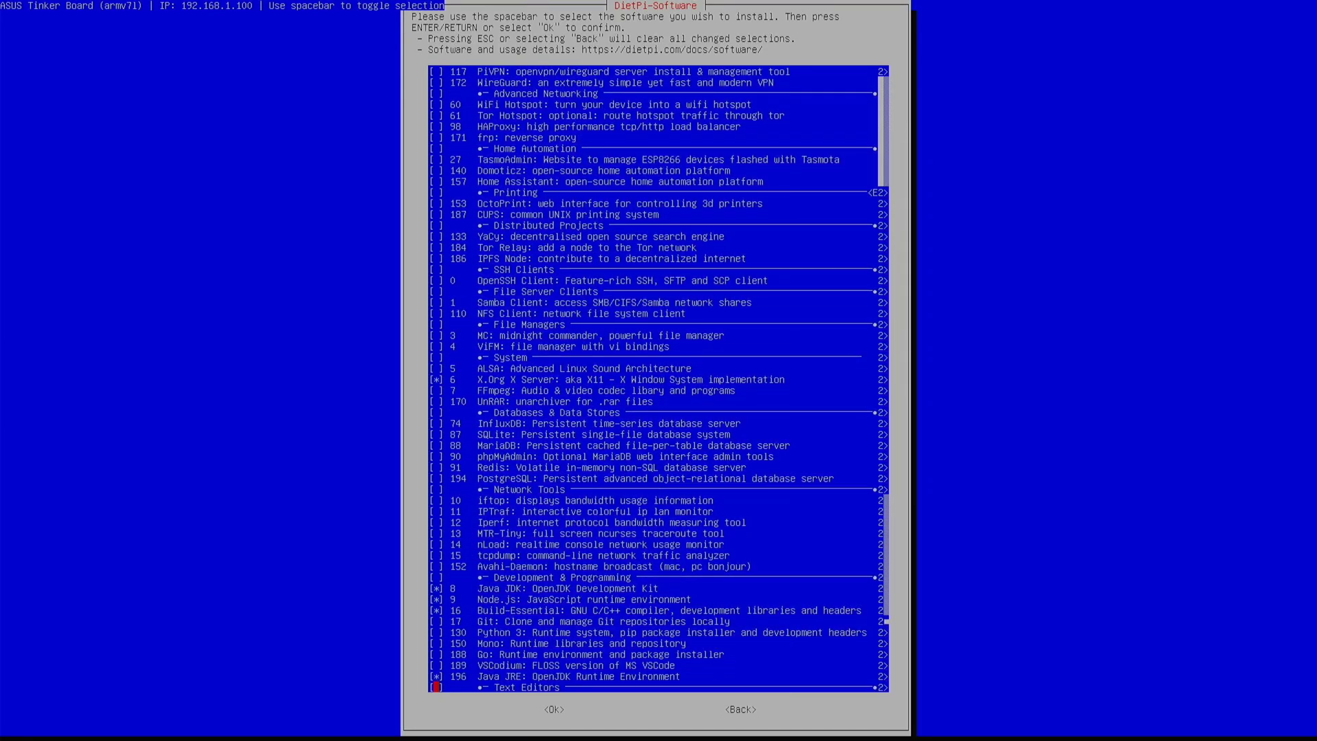
pyautogui.press('Down')
pyautogui.press('Down')
pyautogui.press('Down')
pyautogui.press('Down')
pyautogui.press('Down')
pyautogui.press('Down')
pyautogui.press('Down')
pyautogui.press('Down')
pyautogui.press('Down')
pyautogui.press('Down')
pyautogui.press('Down')
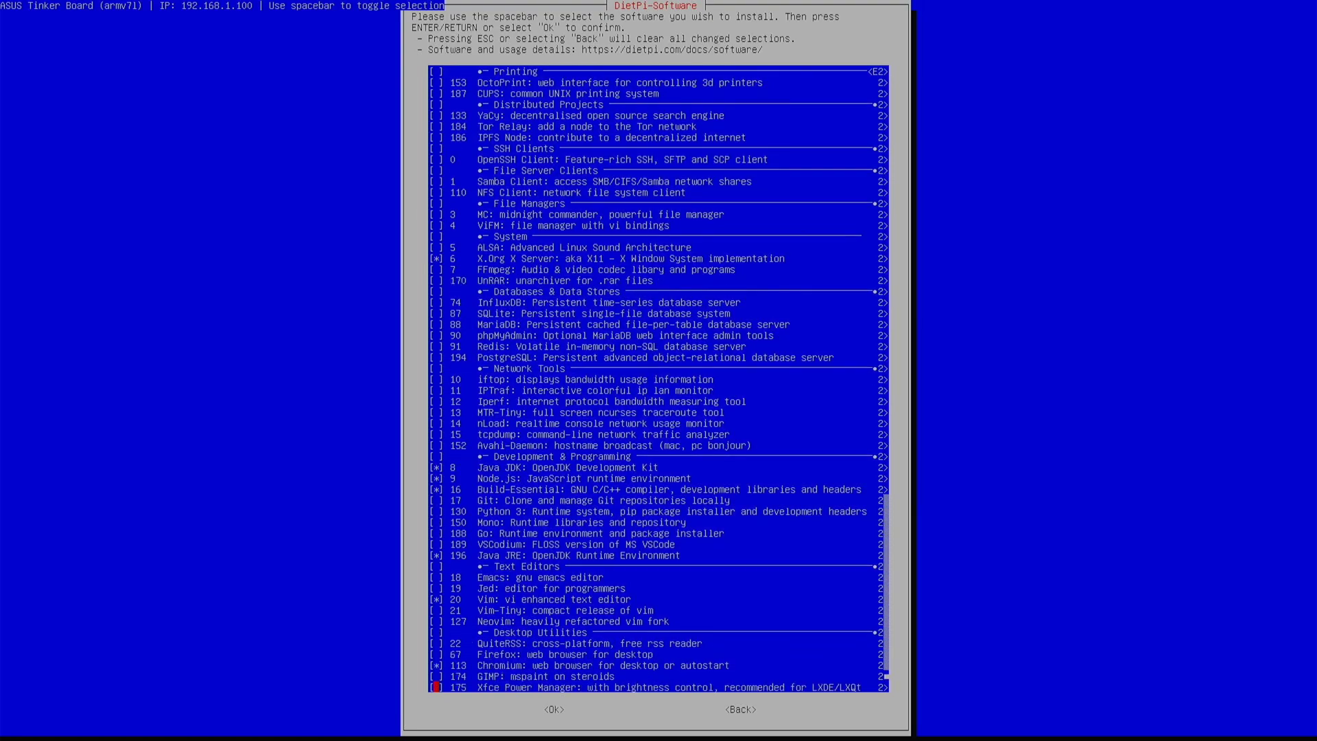
pyautogui.press('Up')
pyautogui.press('Up')
pyautogui.press('Up')
pyautogui.press('Up')
pyautogui.press('Up')
pyautogui.press('Up')
pyautogui.press('Up')
pyautogui.press('Up')
pyautogui.press('Up')
pyautogui.press('Up')
pyautogui.press('Up')
pyautogui.press('Up')
pyautogui.press('Up')
pyautogui.press('Up')
pyautogui.press('Up')
pyautogui.press('Up')
pyautogui.press('Up')
pyautogui.press('Up')
pyautogui.press('Up')
pyautogui.press('Up')
pyautogui.press('Up')
pyautogui.press('Up')
pyautogui.press('Up')
pyautogui.press('Up')
pyautogui.press('Up')
pyautogui.press('Up')
pyautogui.press('Up')
pyautogui.press('Up')
pyautogui.press('Up')
pyautogui.press('Up')
pyautogui.press('Up')
pyautogui.press('Up')
pyautogui.press('Up')
pyautogui.press('Up')
pyautogui.press('Up')
pyautogui.press('Up')
pyautogui.press('Up')
pyautogui.press('Up')
# - Confirm the software selection and install MotionEye and FFmpeg from DietPi-Software
pyautogui.press('Tab')
pyautogui.press('Return')
pyautogui.press('Tab')
pyautogui.press('Tab')
pyautogui.press('Tab')
pyautogui.press('Down')
pyautogui.press('Down')
pyautogui.press('Down')
pyautogui.press('Down')
pyautogui.press('Down')
pyautogui.press('Down')
pyautogui.press('Down')
pyautogui.press('Down')
pyautogui.press('Down')
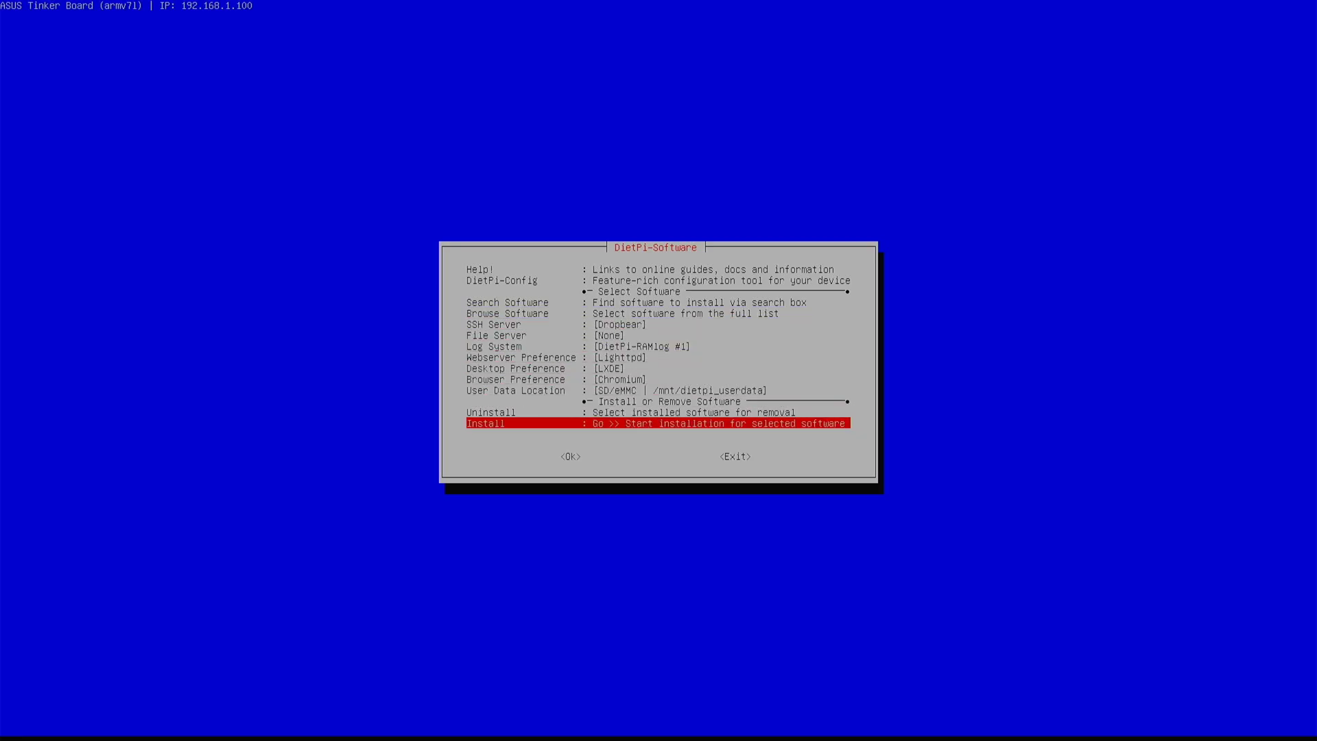
pyautogui.press('Return')
pyautogui.press('Return')
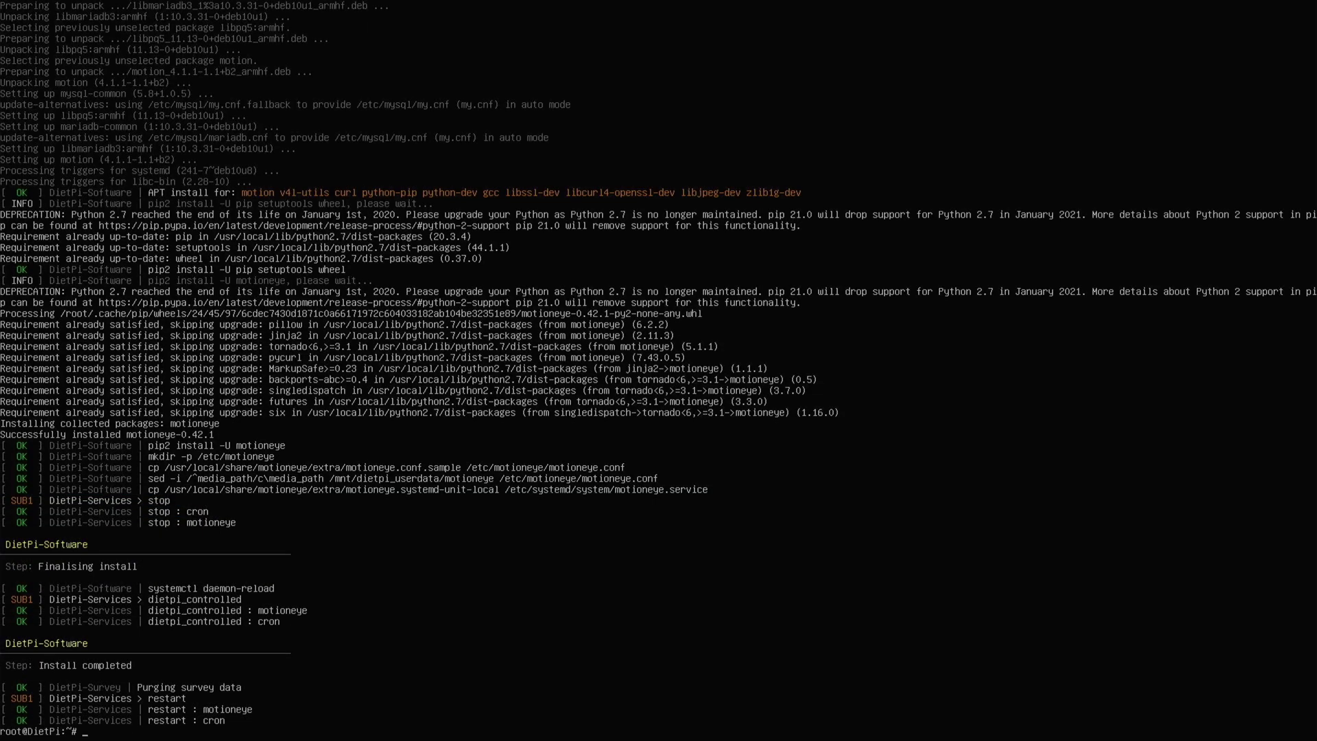
# - Run 'ip address' in the terminal to list the board's network addresses
pyautogui.write('motion')
pyautogui.press('BackSpace')
pyautogui.press('BackSpace')
pyautogui.press('BackSpace')
pyautogui.write('ess')
pyautogui.press('Return')
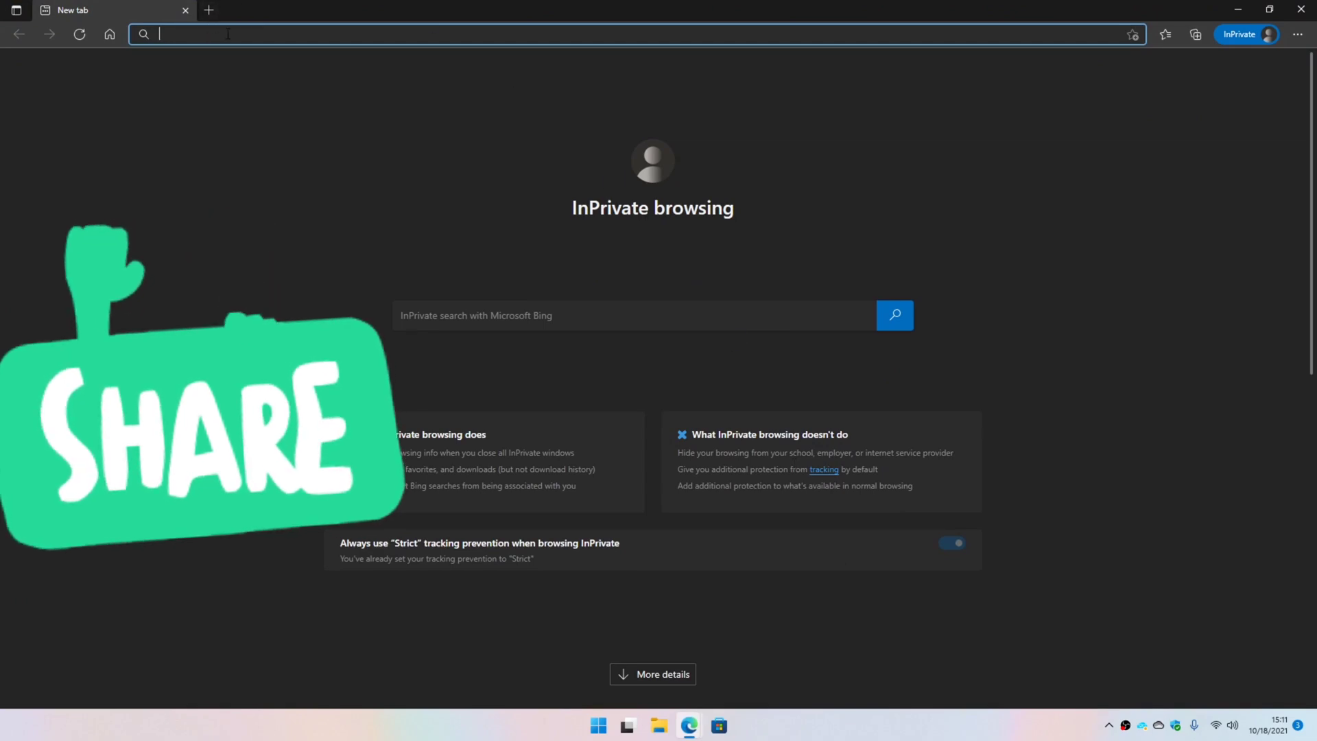
pyautogui.write('http://192.168.1.100:8765/')
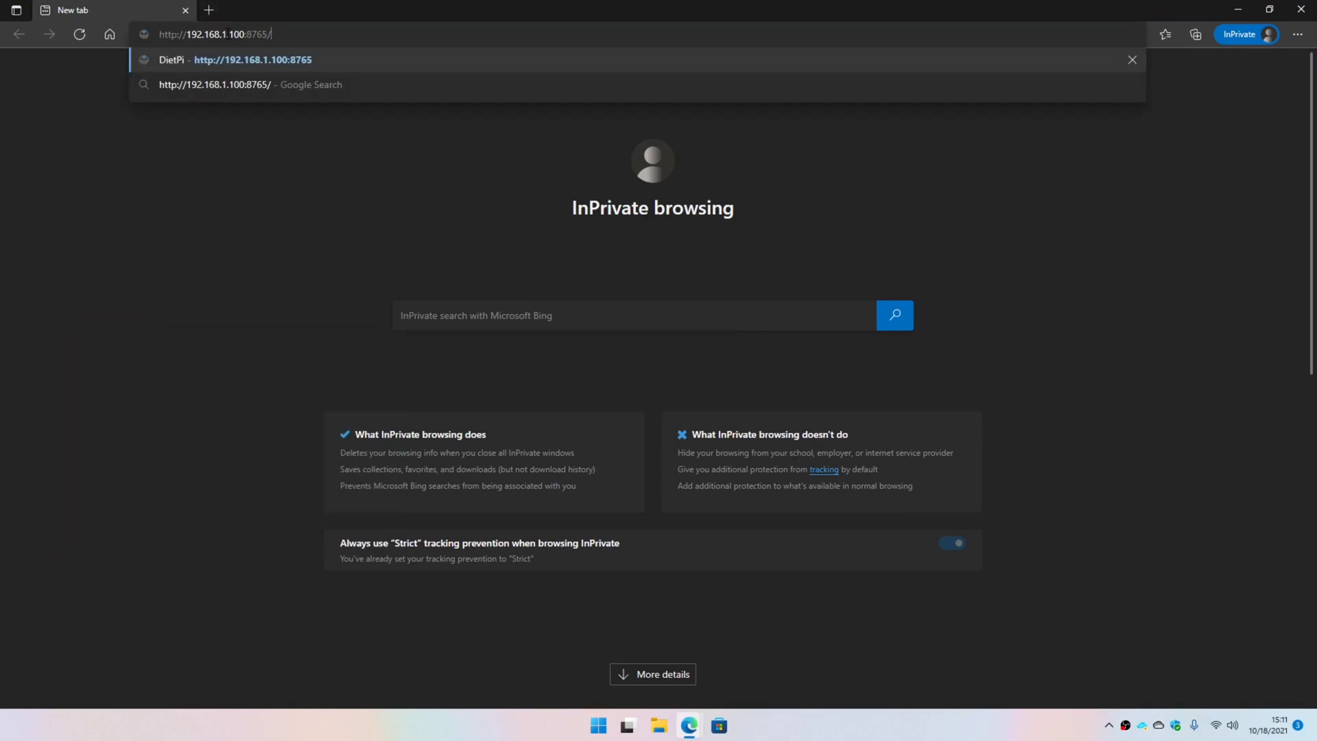
pyautogui.press('Return')
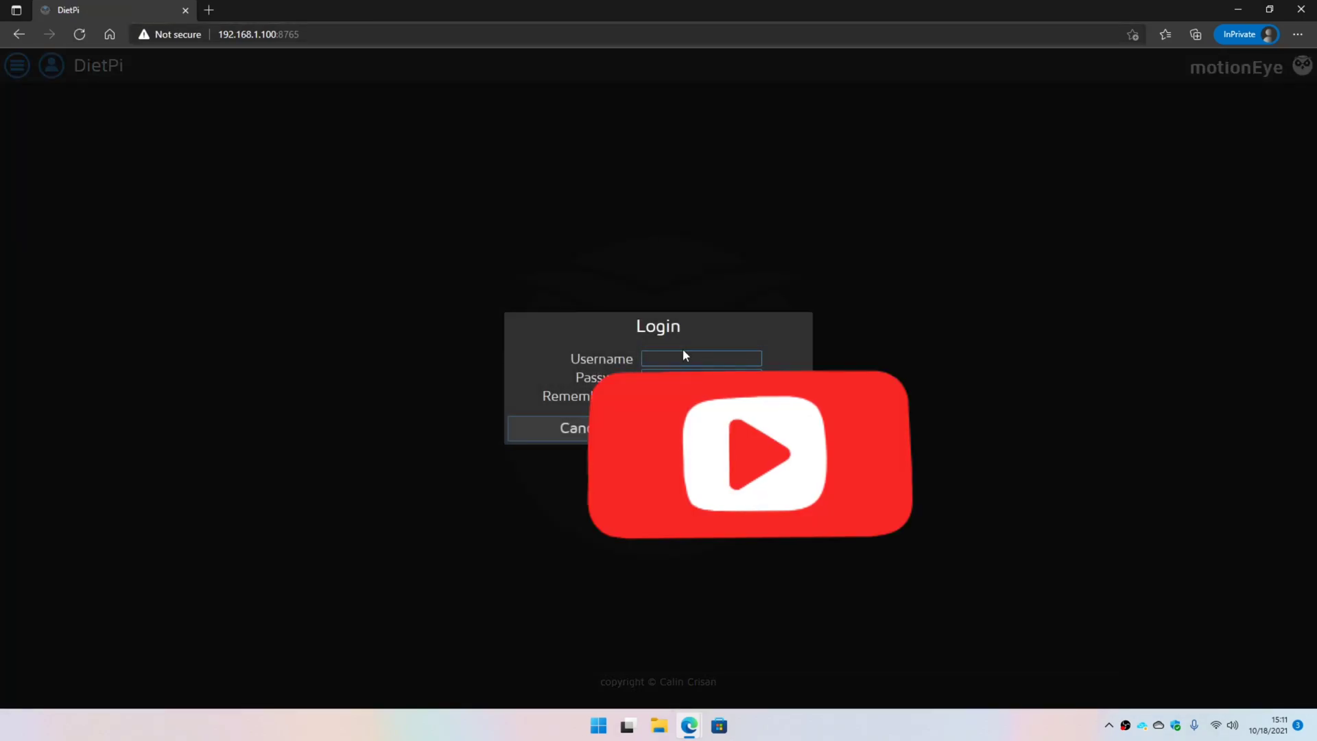
pyautogui.click(678, 357)
pyautogui.write('admin')
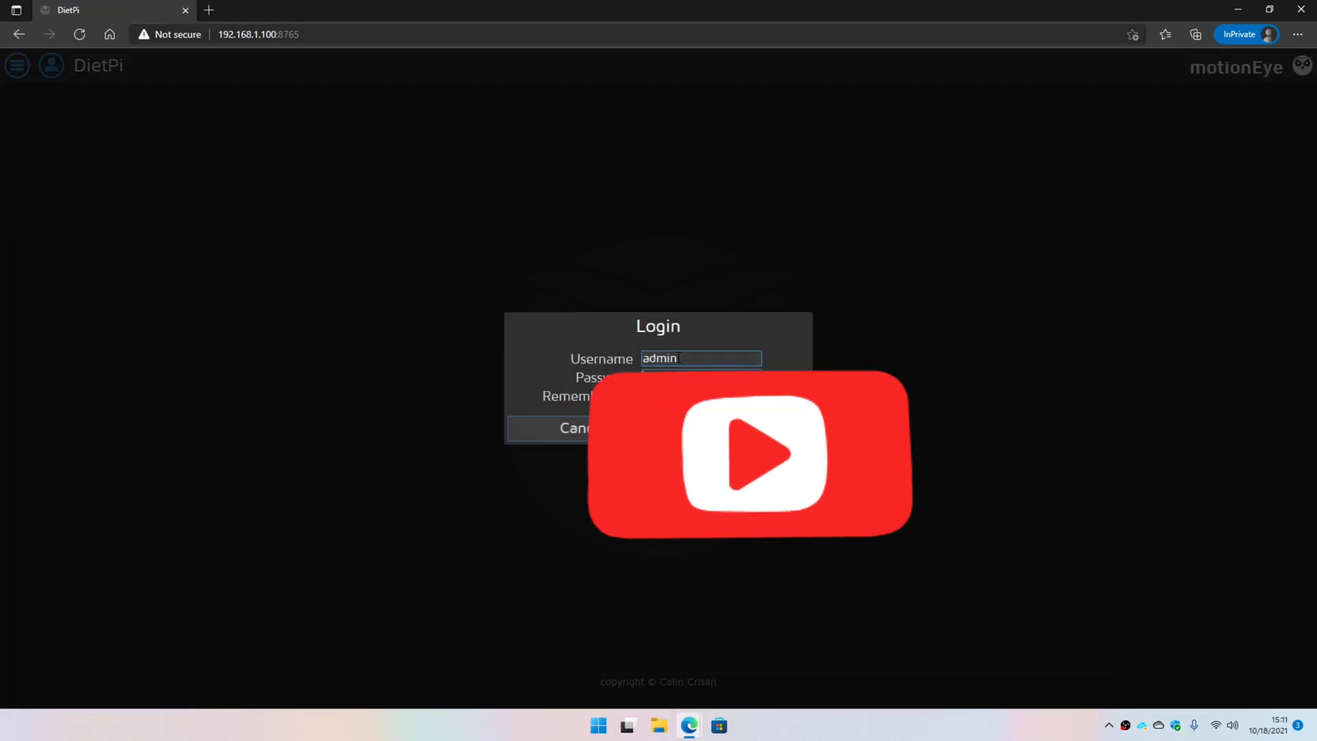
pyautogui.click(659, 396)
pyautogui.click(696, 425)
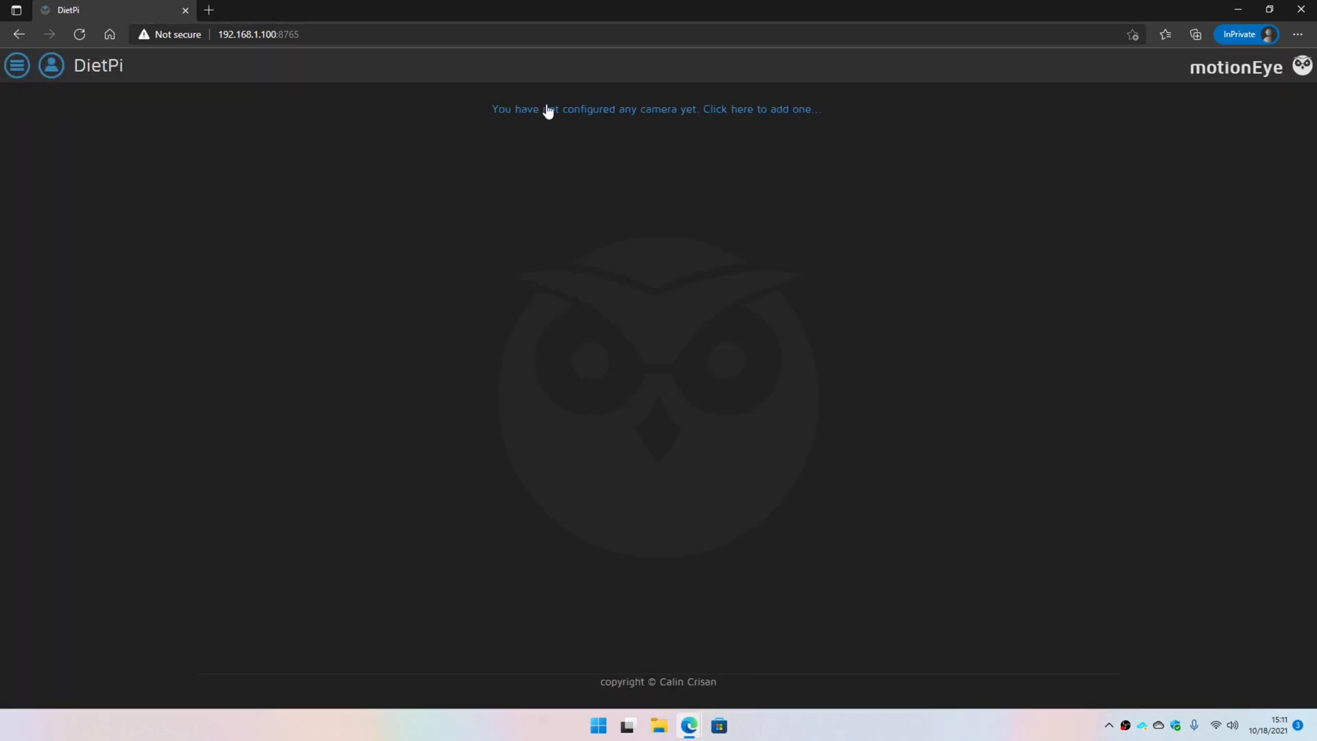
# - Add a Local V4L2 Camera using the FaceCam 1320 device through 'add camera...'
pyautogui.click(18, 65)
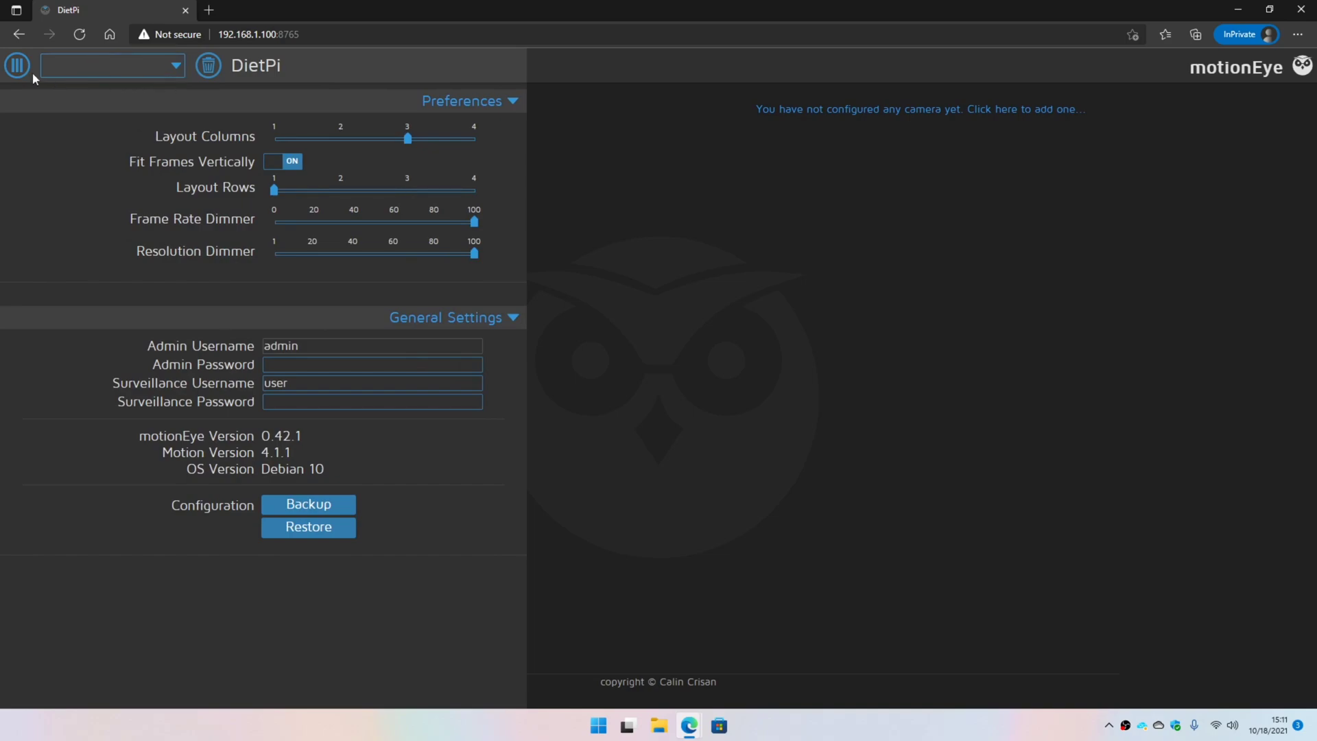
pyautogui.click(143, 66)
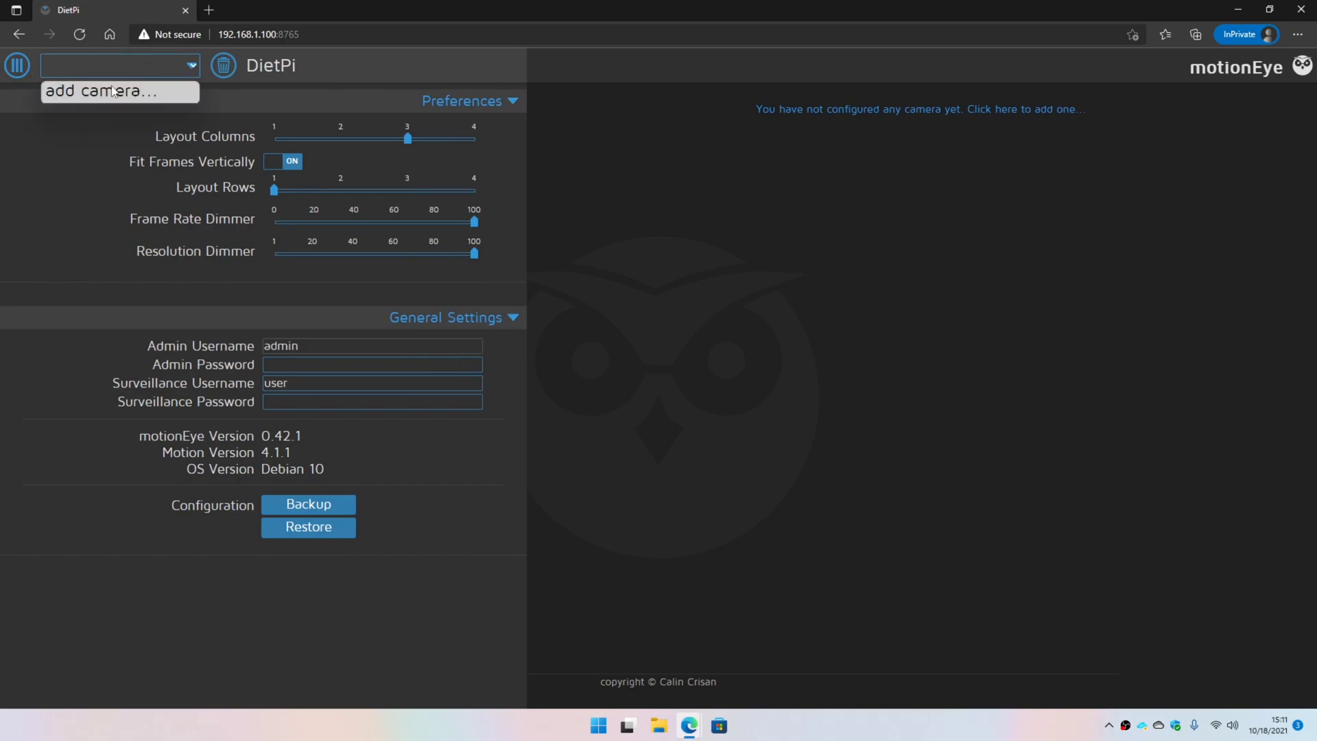
pyautogui.click(112, 92)
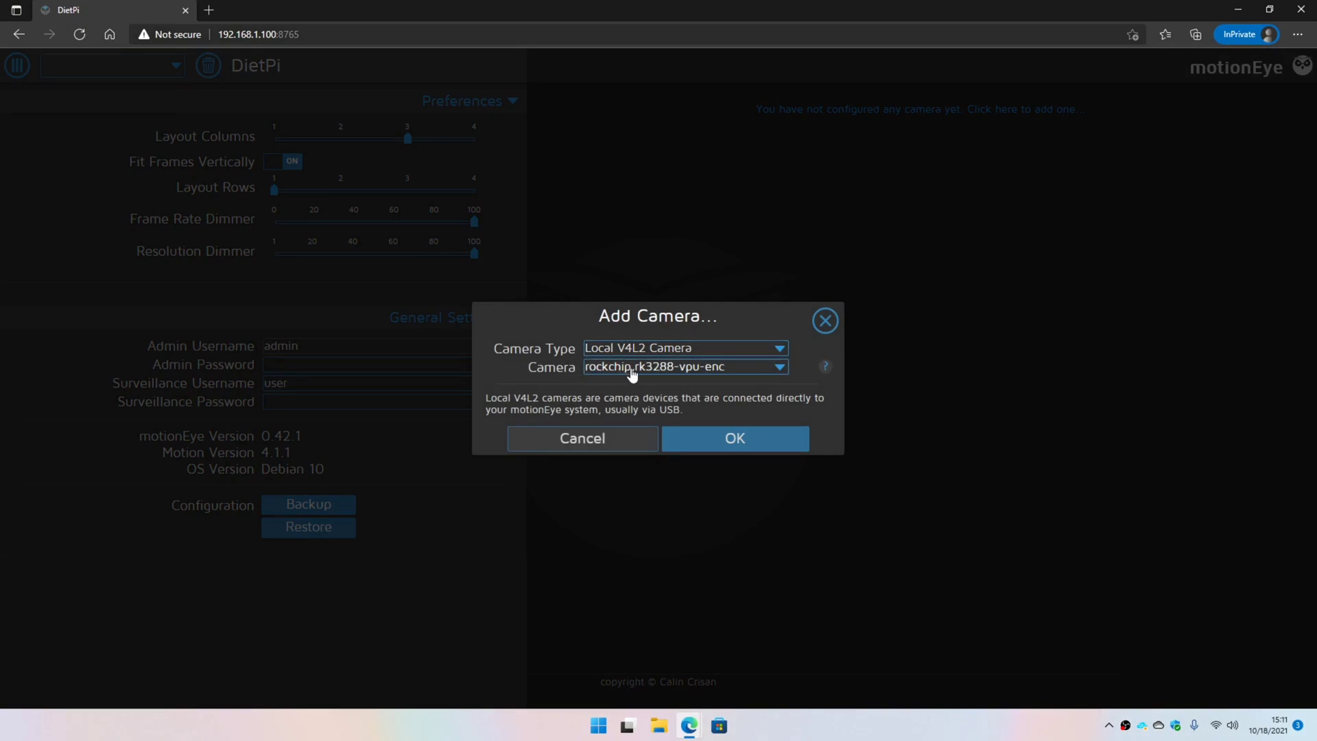
pyautogui.click(681, 372)
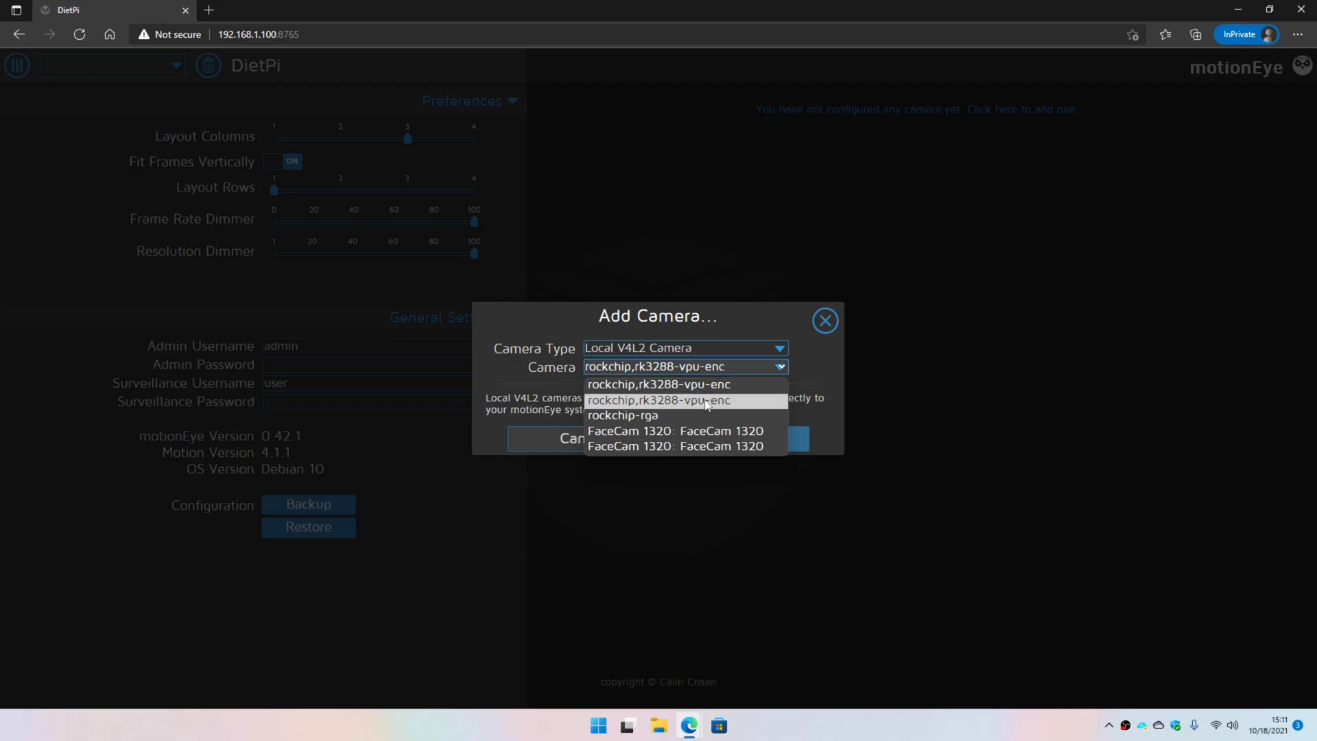
pyautogui.click(656, 436)
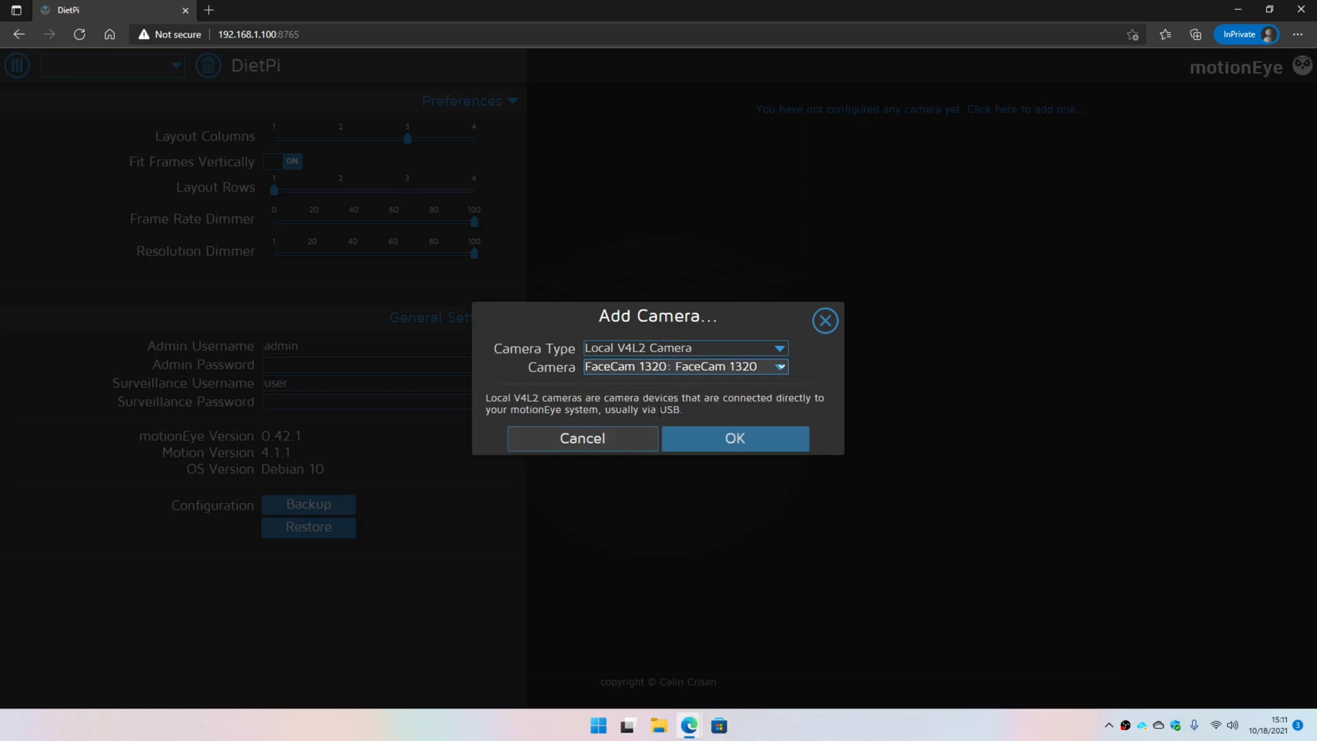
pyautogui.click(735, 440)
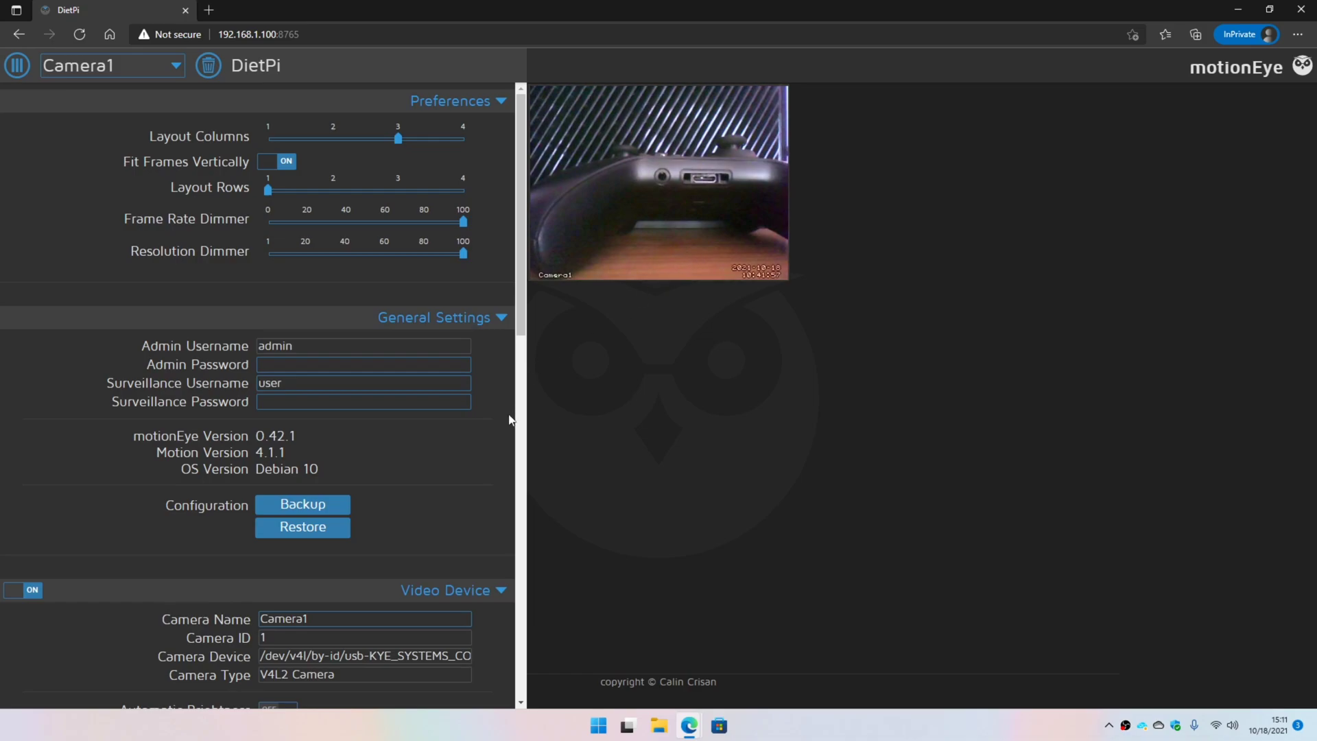
# - Expand Camera1's Motion Detection section in the settings panel
pyautogui.scroll(-4, 468, 466)
pyautogui.scroll(5, 400, 443)
pyautogui.scroll(-10, 391, 448)
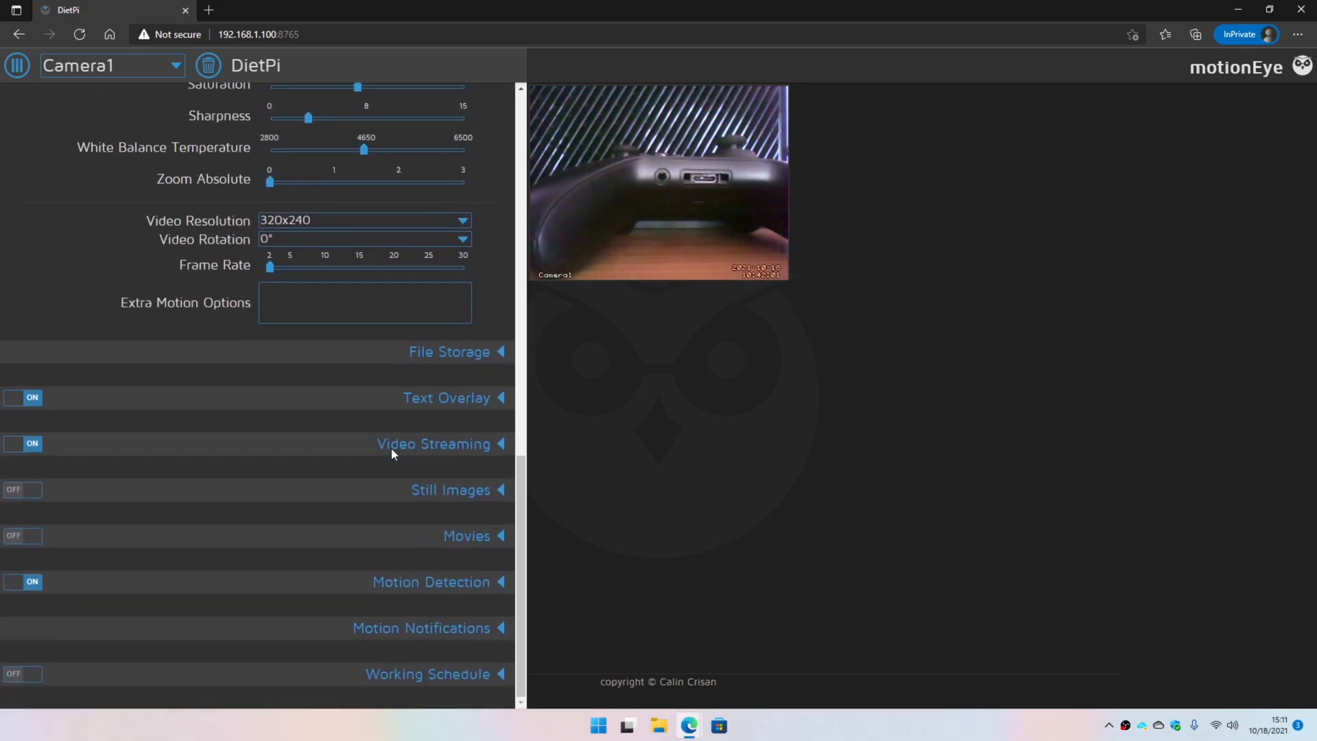
pyautogui.click(498, 583)
pyautogui.scroll(-5, 495, 580)
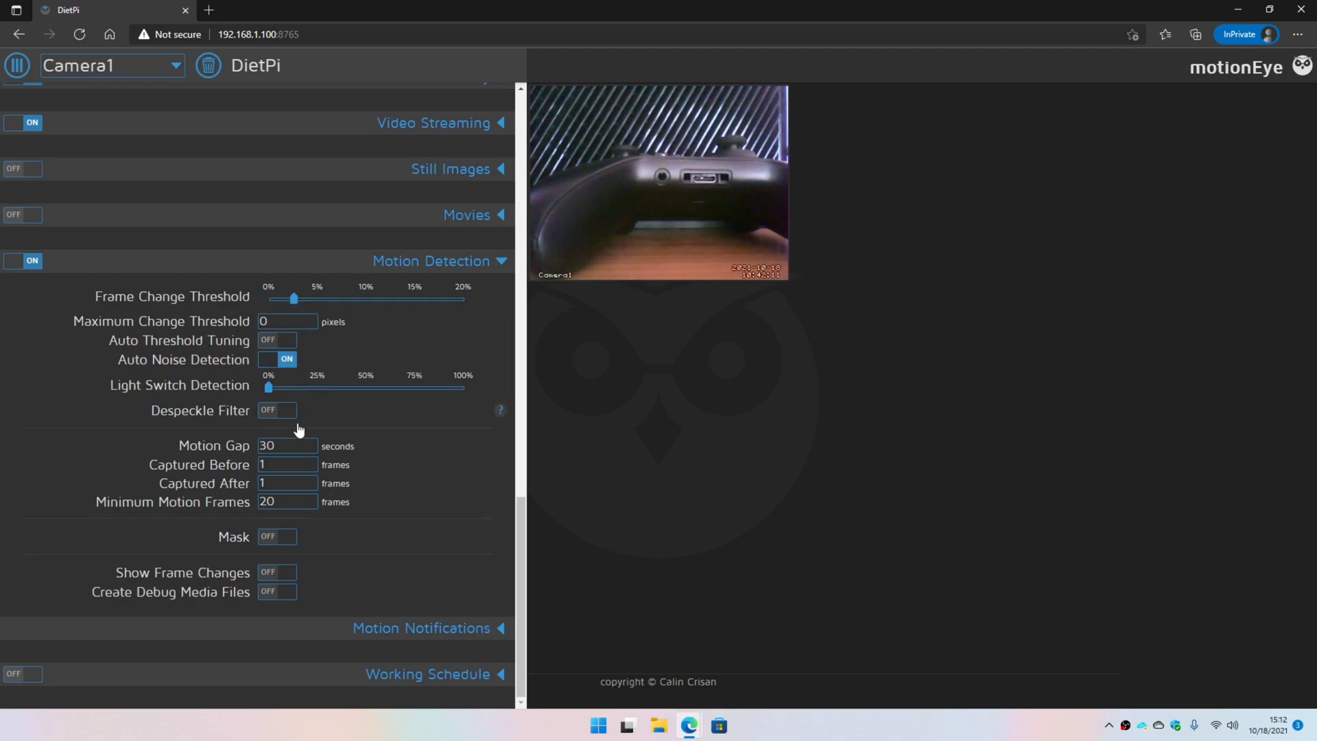
pyautogui.moveTo(300, 302)
pyautogui.click(115, 71)
pyautogui.click(95, 115)
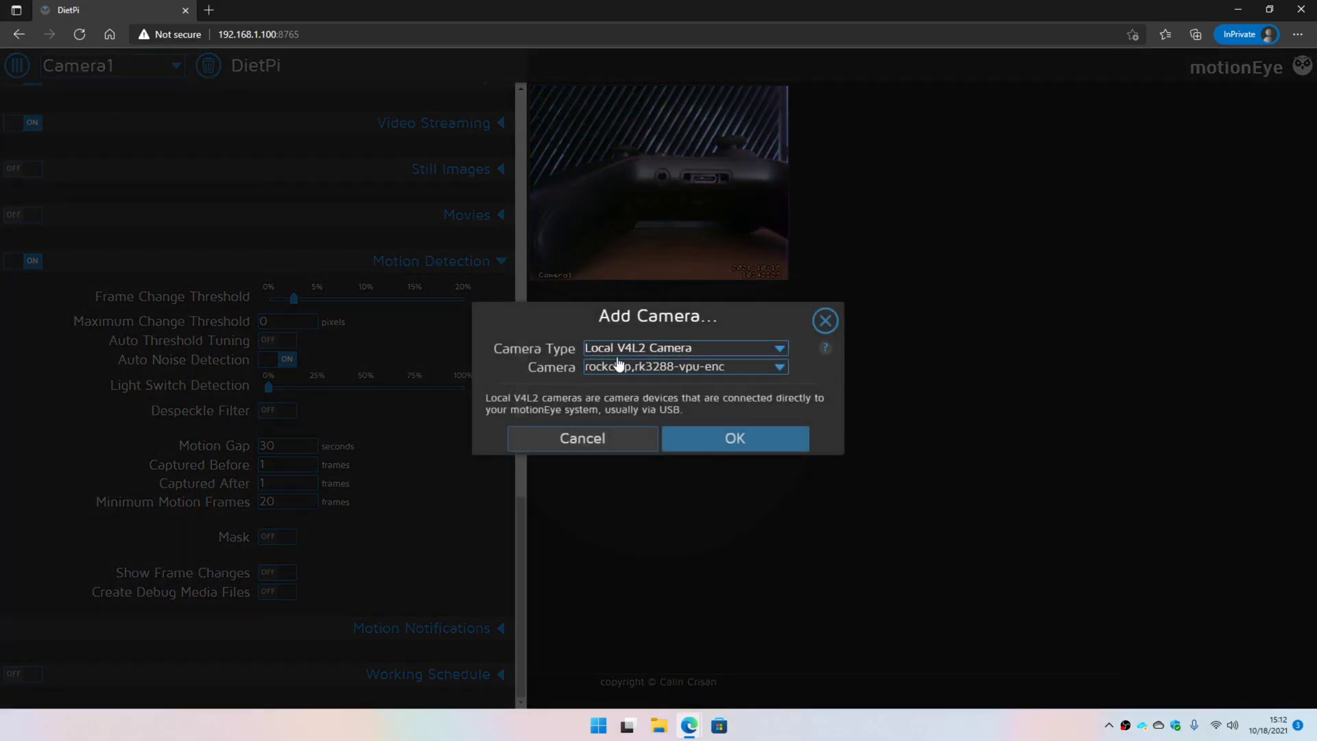
pyautogui.click(660, 347)
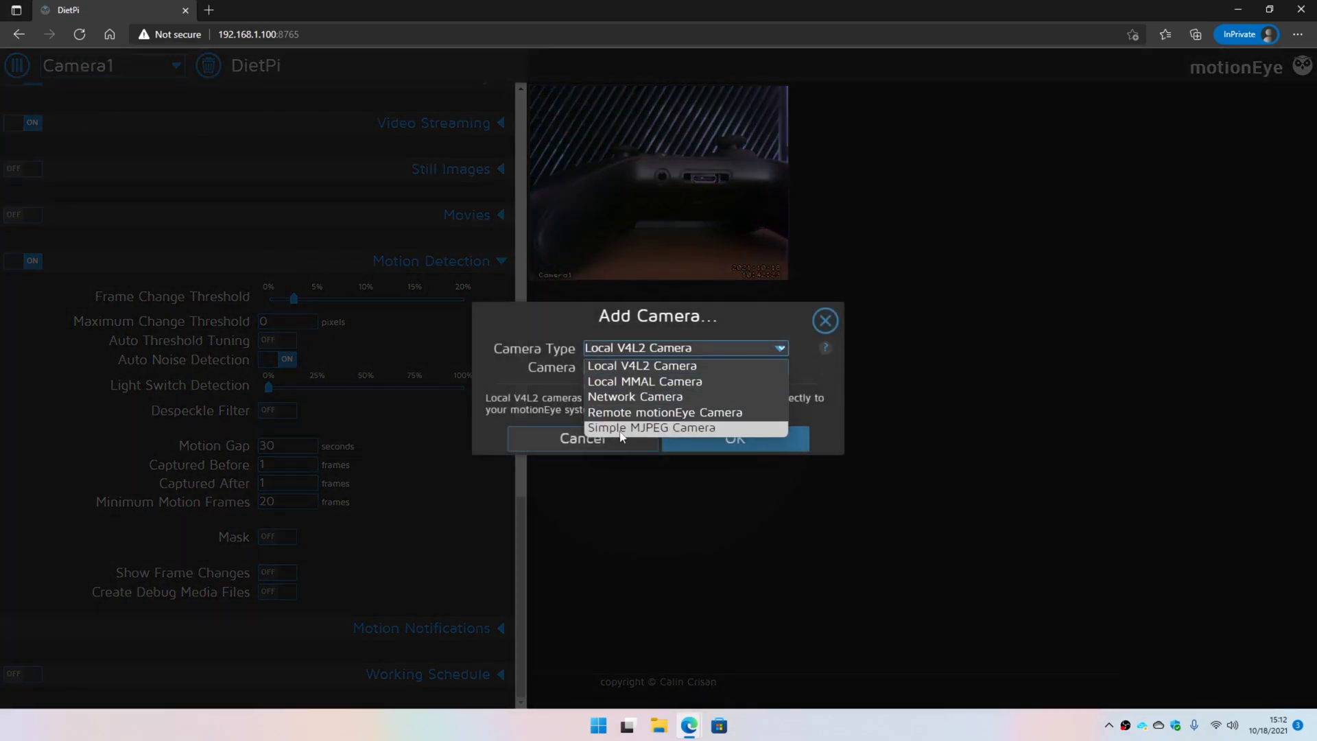
pyautogui.click(626, 396)
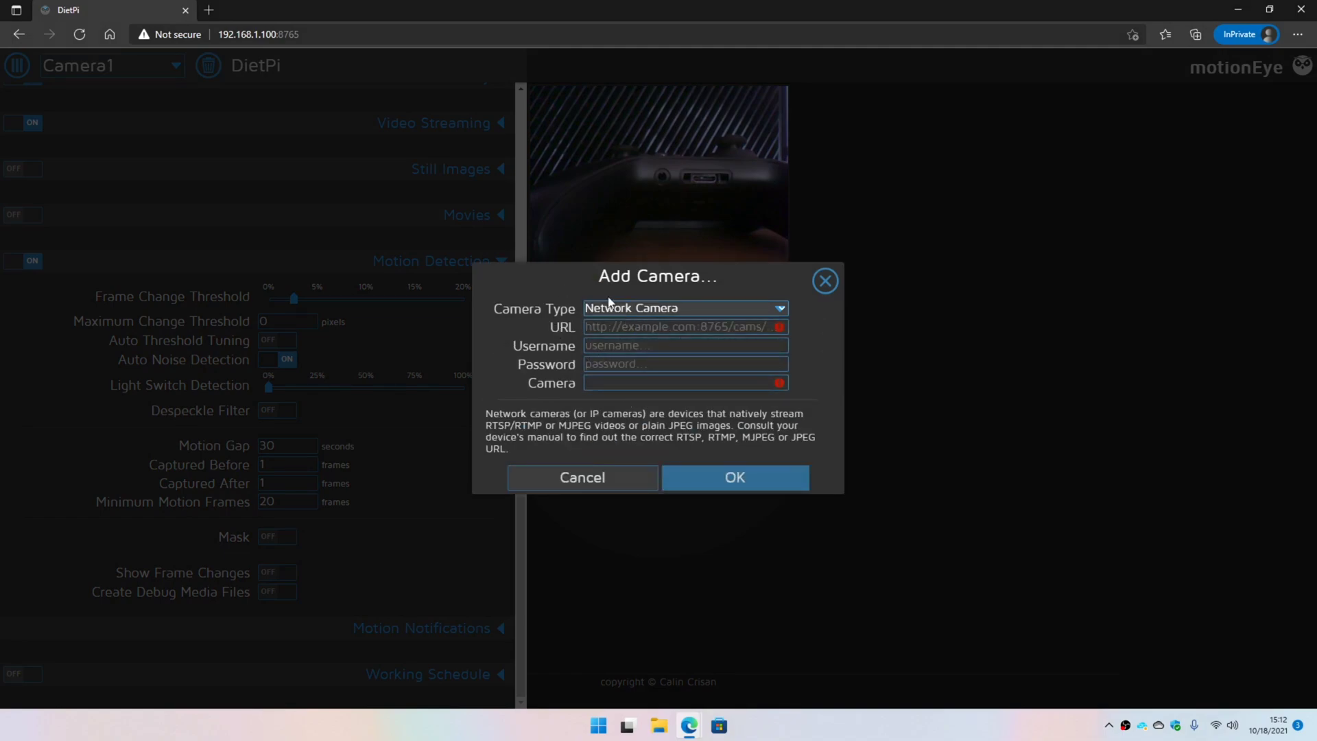
pyautogui.click(698, 312)
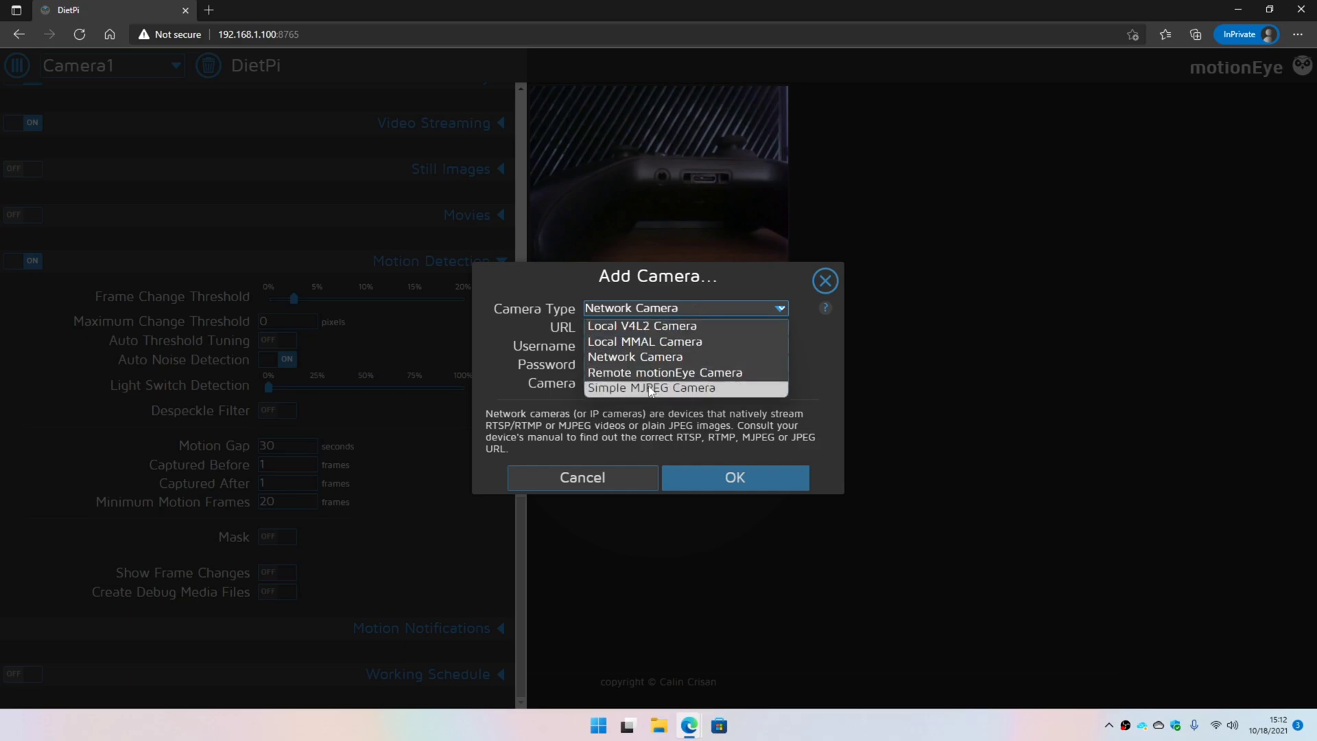
pyautogui.click(652, 387)
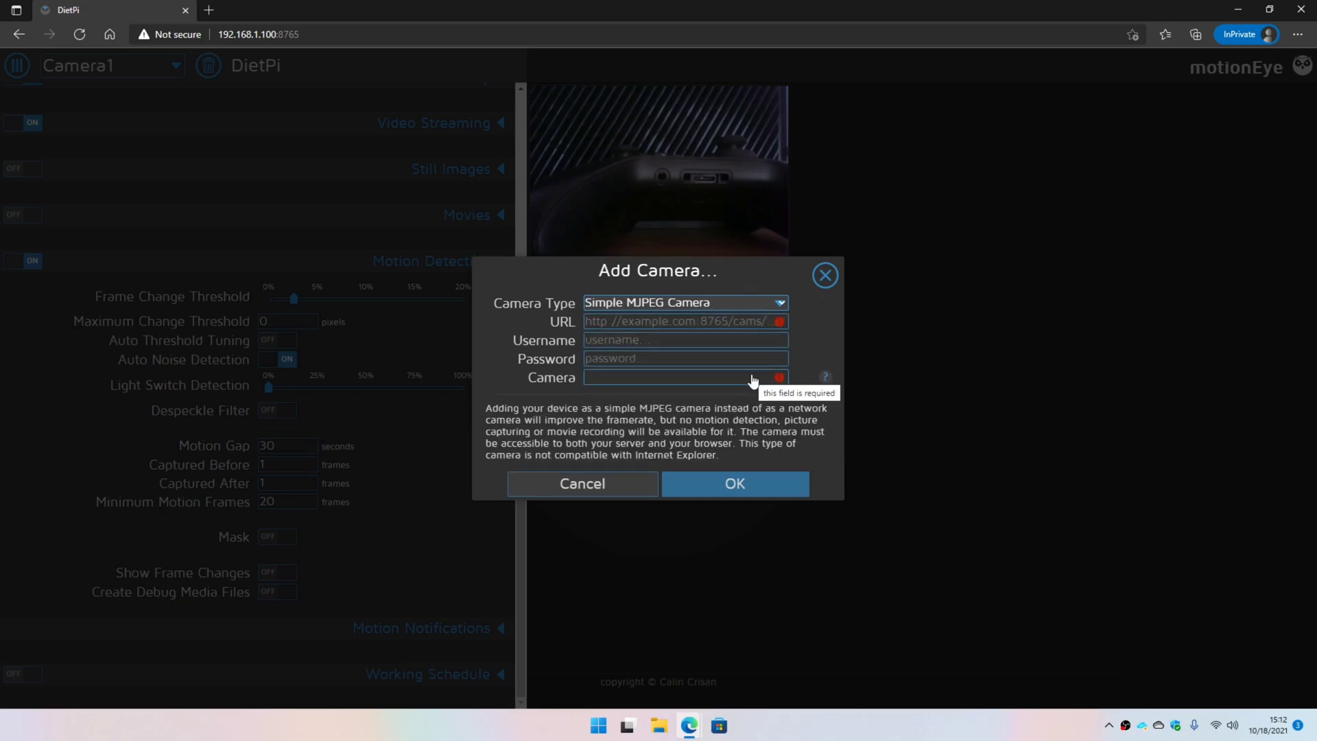
pyautogui.click(618, 488)
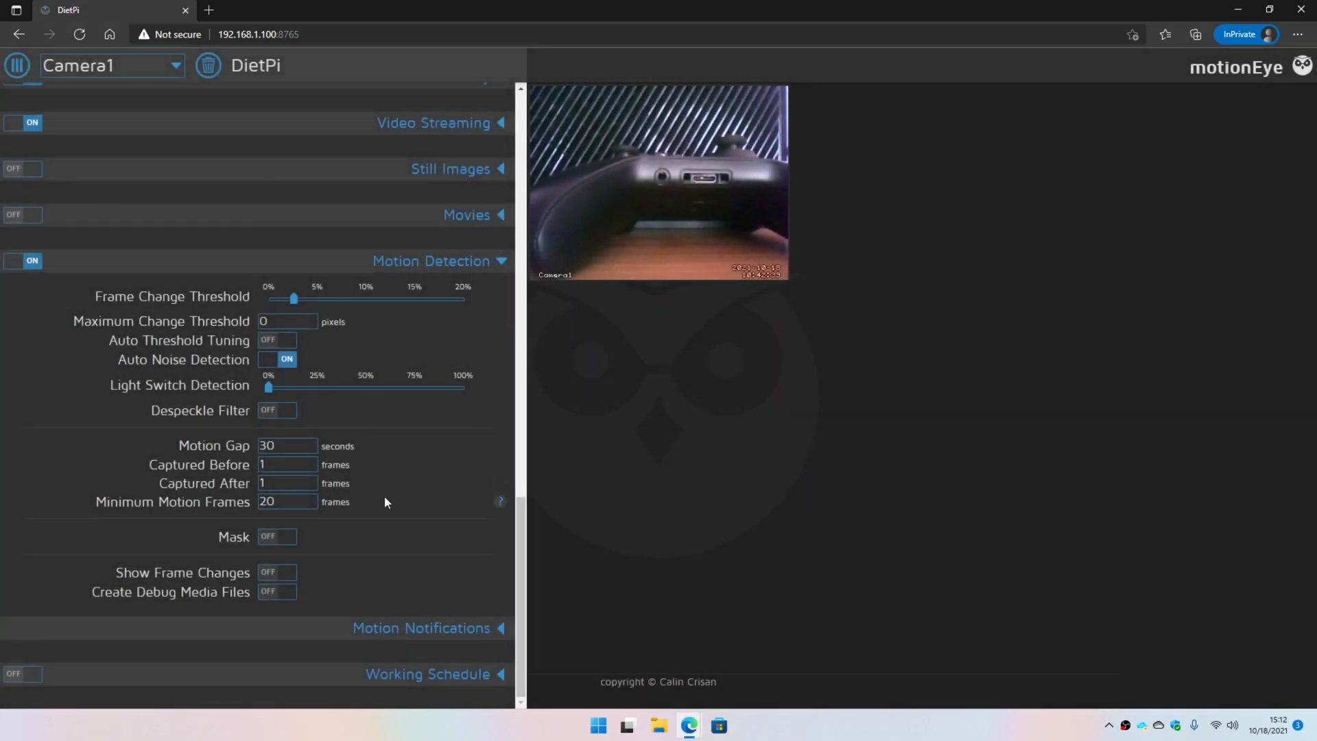
# - Turn on Show Frame Changes and change Motion Gap from 30 to 5 seconds
pyautogui.click(215, 443)
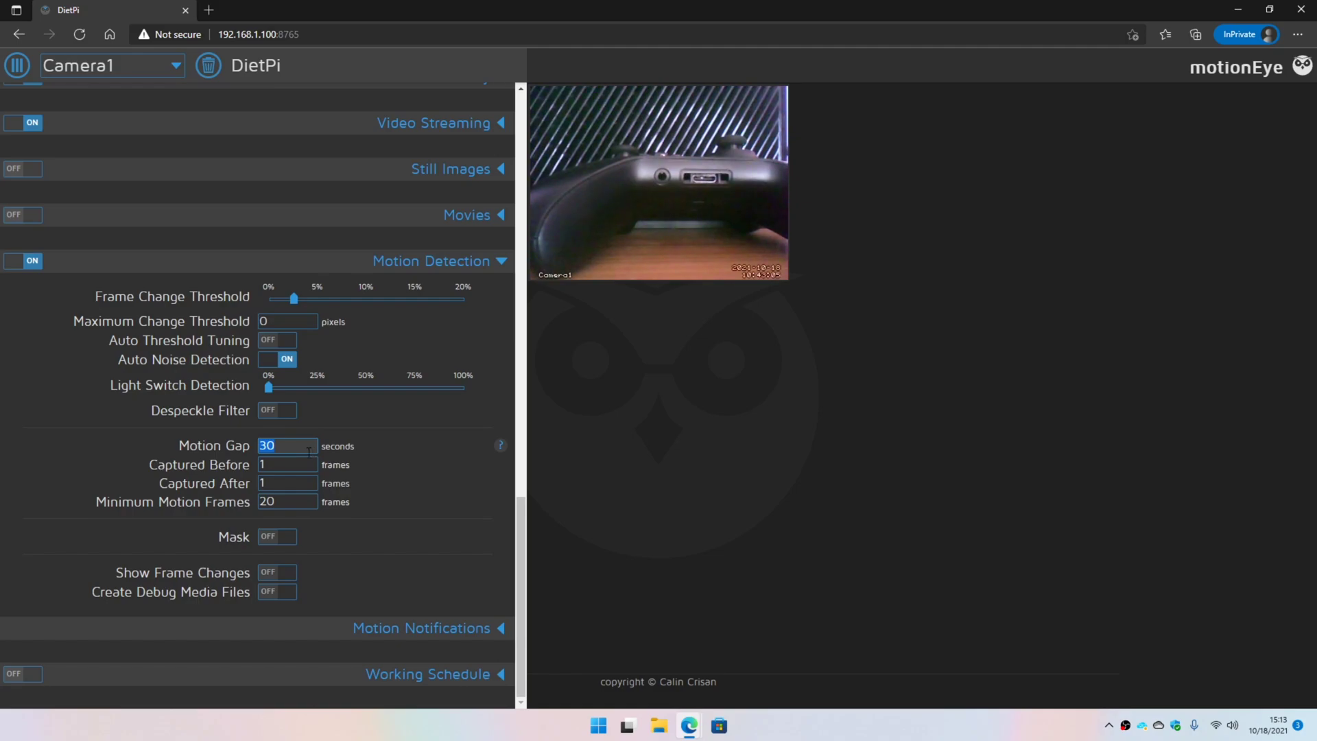
pyautogui.click(276, 570)
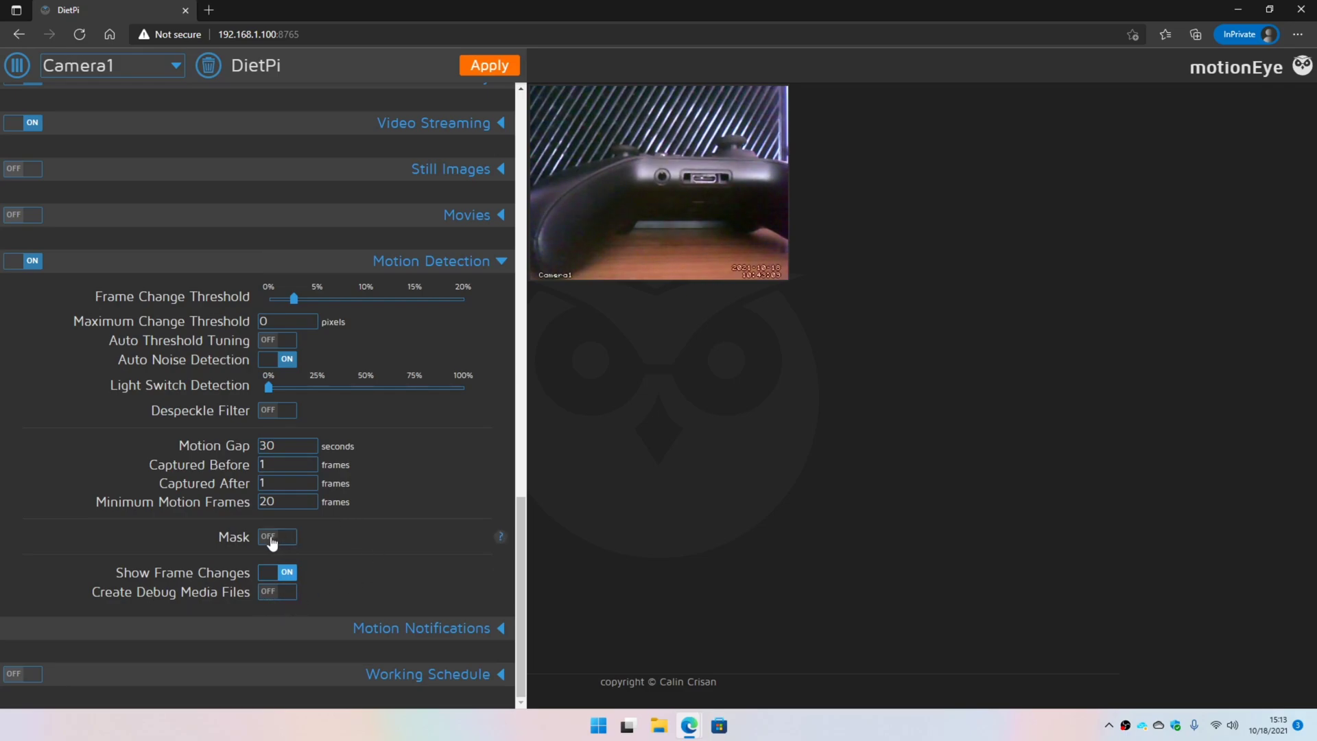
pyautogui.scroll(1, 389, 471)
pyautogui.doubleClick(268, 540)
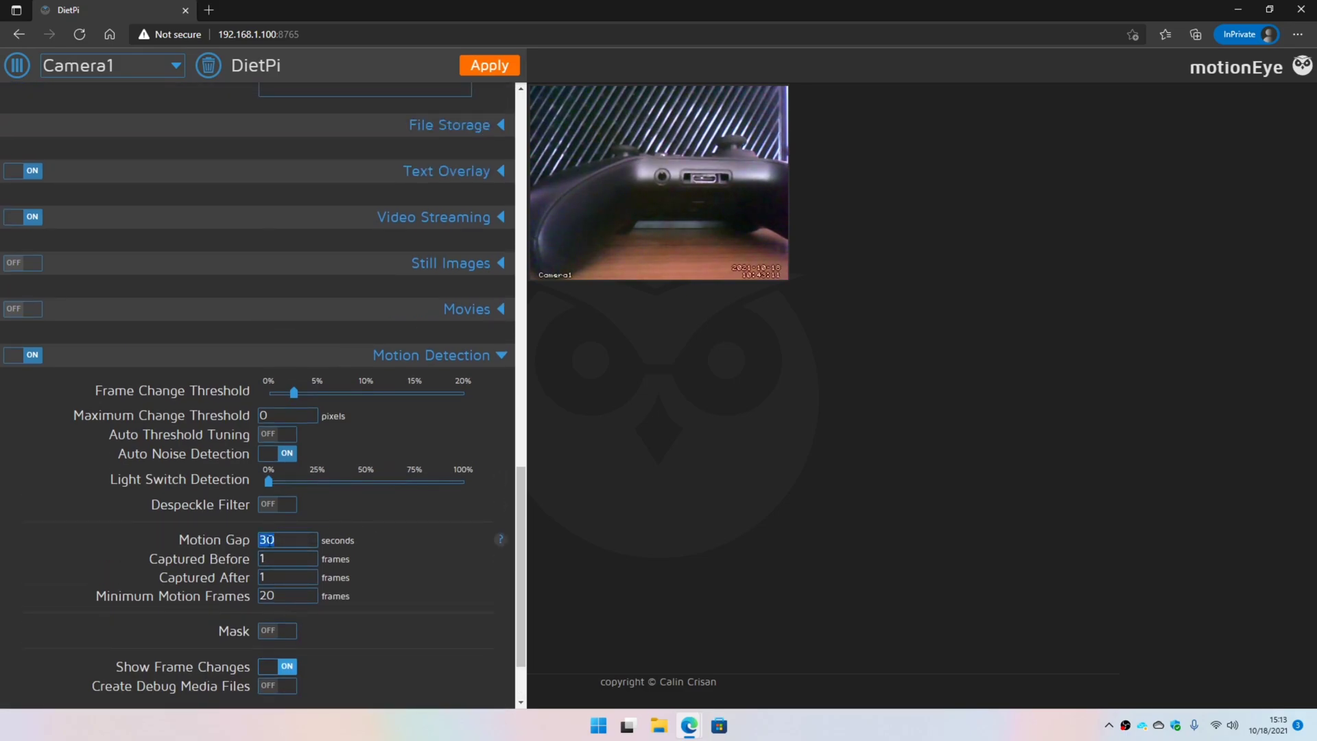
pyautogui.click(476, 533)
# - Switch Movies on with Motion Triggered recording mode
pyautogui.scroll(3, 410, 485)
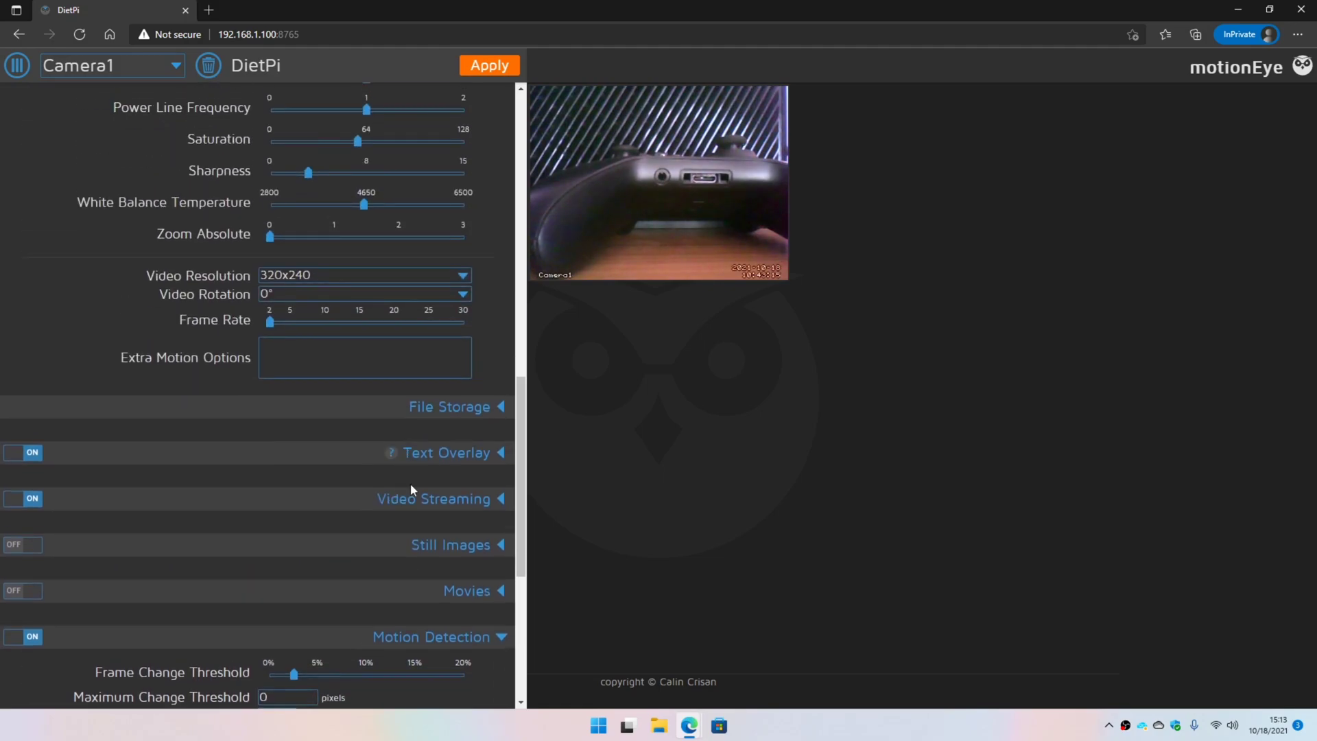
pyautogui.click(22, 590)
pyautogui.scroll(-3, 73, 591)
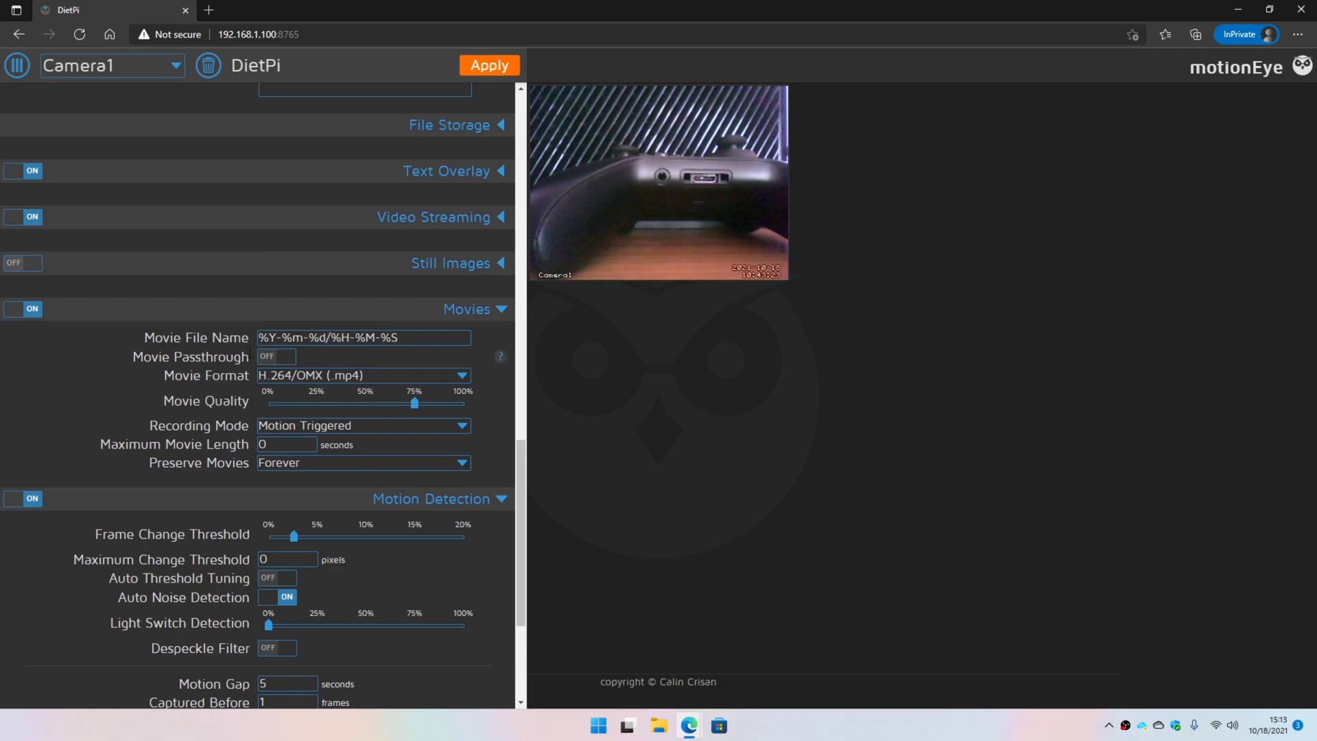
# - Turn on Still Images with Capture Mode set to Motion Triggered
pyautogui.click(464, 267)
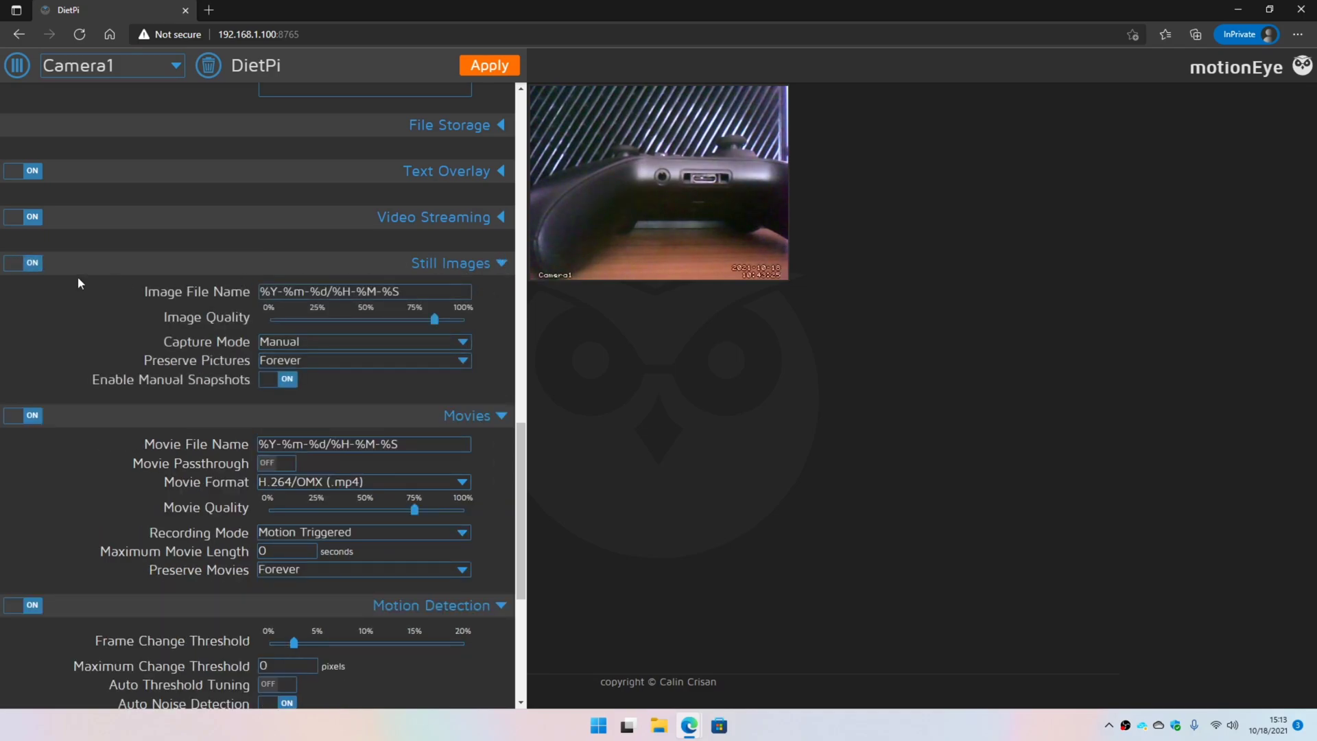
pyautogui.click(317, 342)
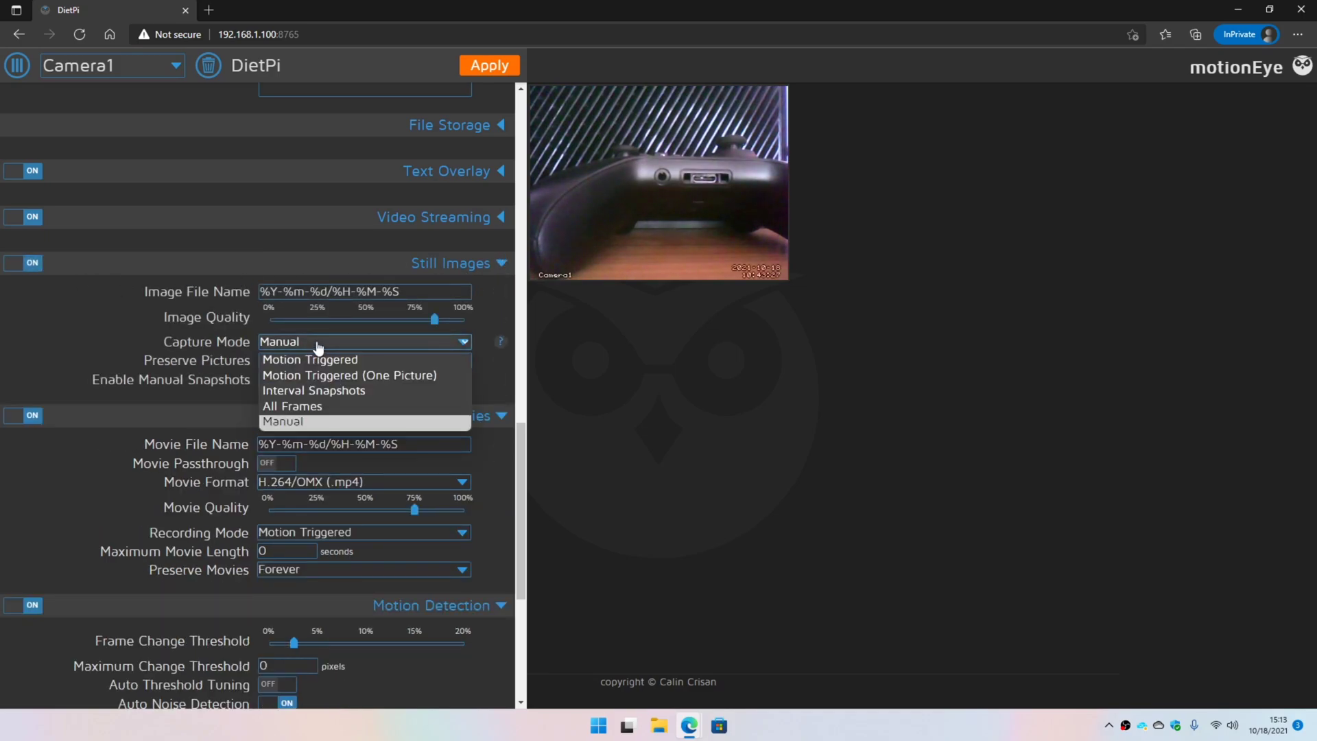
pyautogui.click(317, 362)
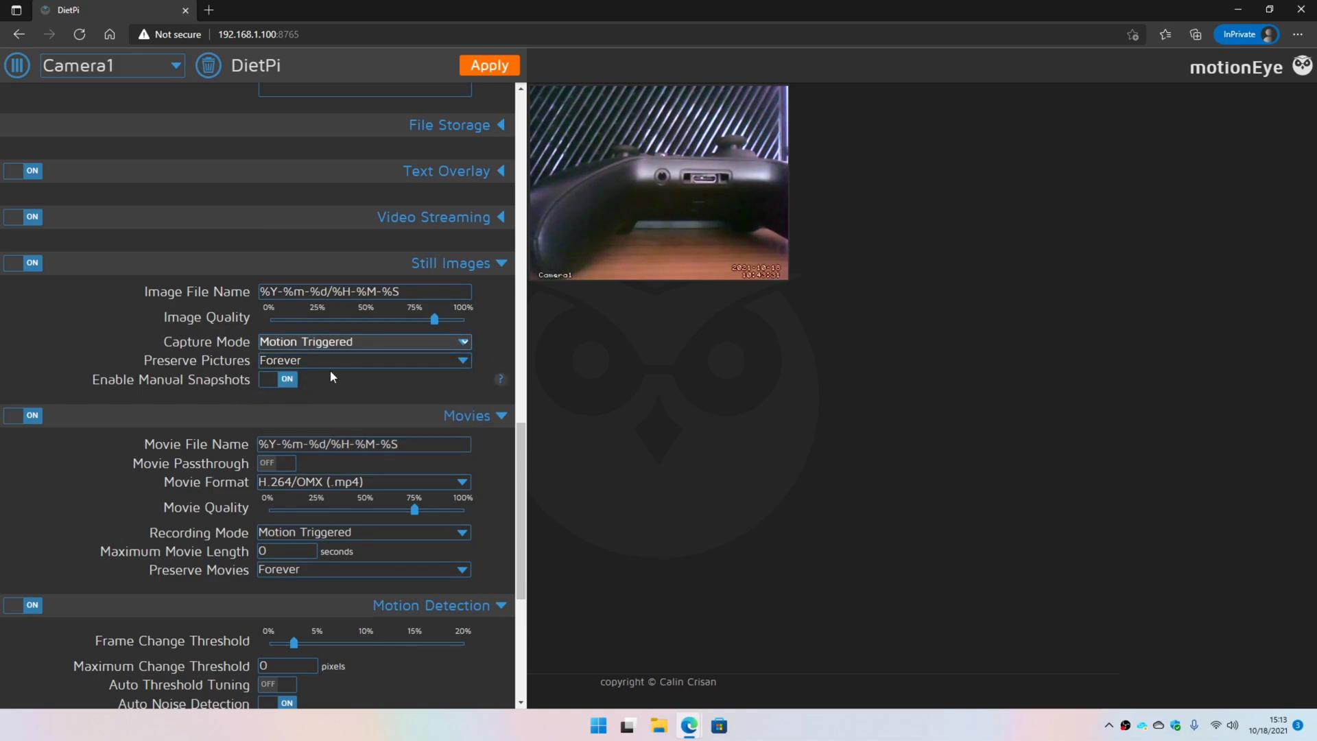
# - Expand Video Streaming and confirm the Streaming Port is 8081
pyautogui.scroll(1, 331, 376)
pyautogui.click(470, 312)
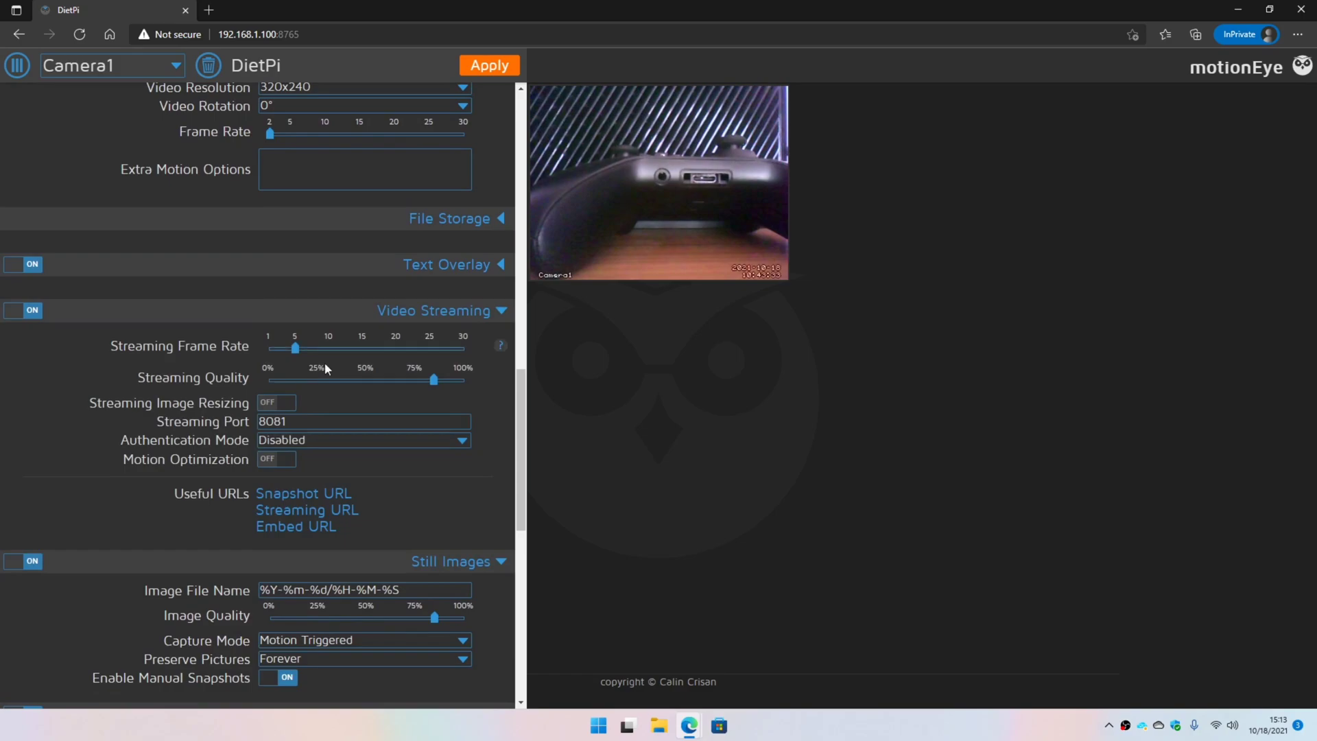
pyautogui.doubleClick(273, 421)
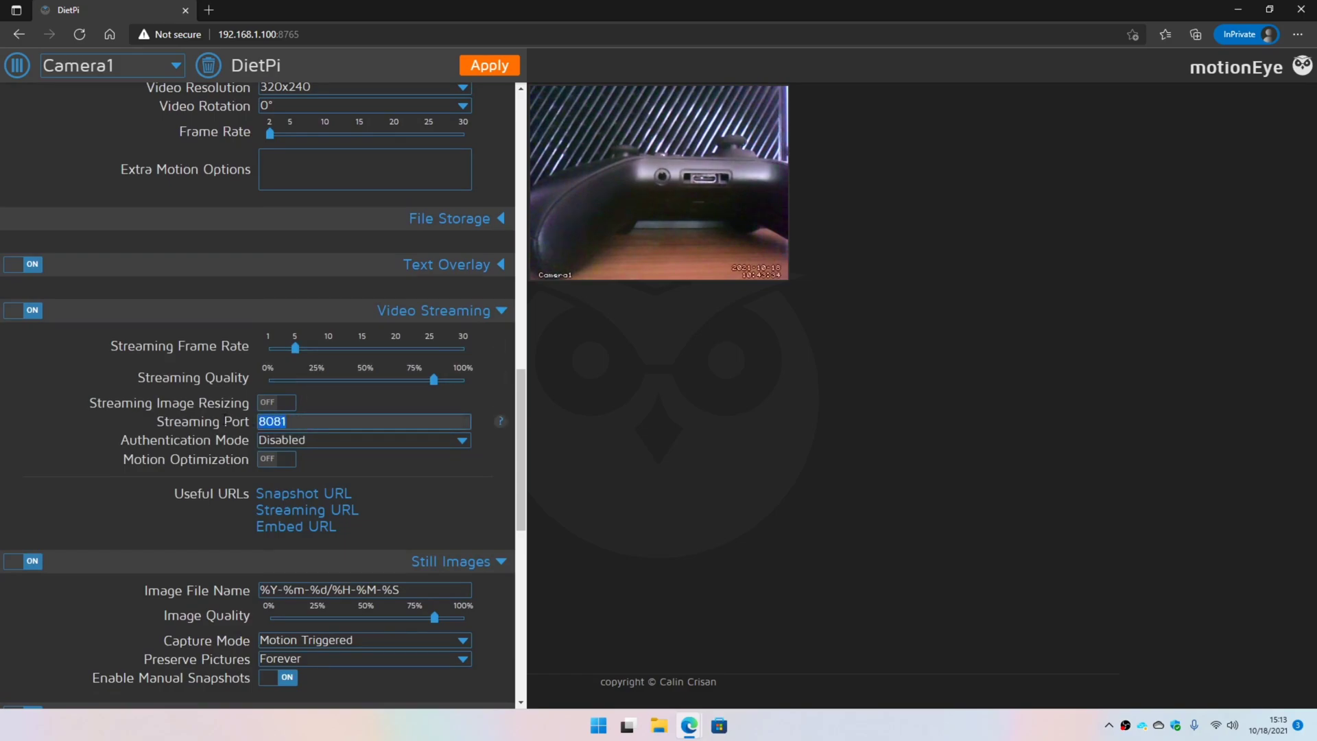
pyautogui.click(354, 423)
pyautogui.moveTo(286, 421); pyautogui.dragTo(246, 423)
pyautogui.scroll(1, 300, 425)
pyautogui.scroll(1, 300, 426)
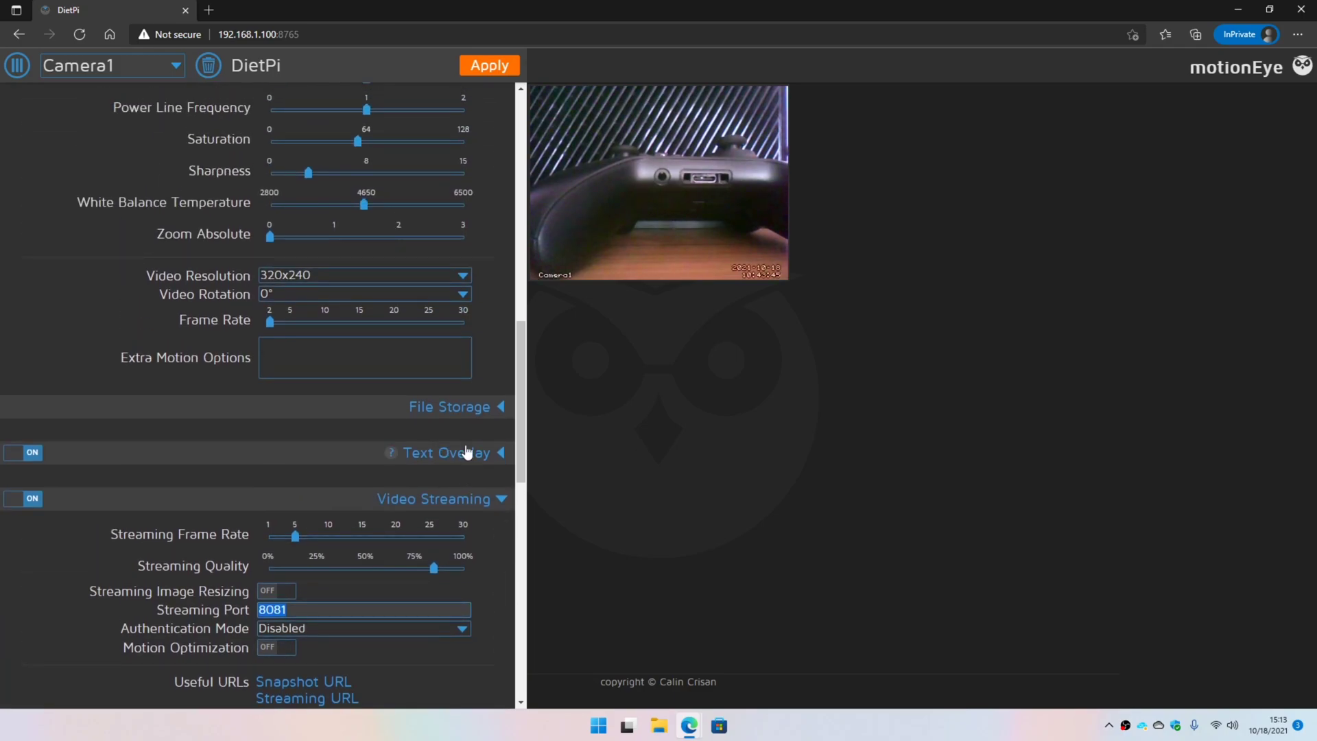
pyautogui.click(470, 407)
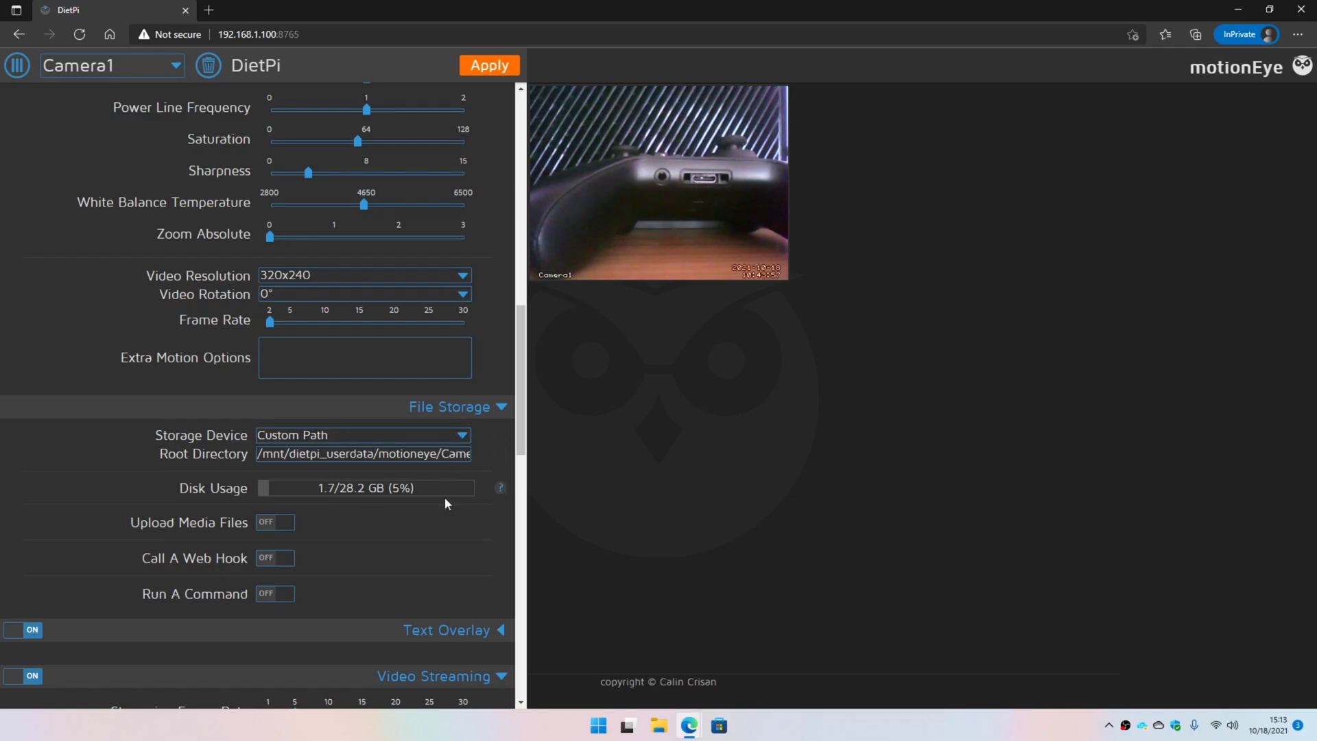
pyautogui.click(275, 522)
pyautogui.scroll(-2, 349, 554)
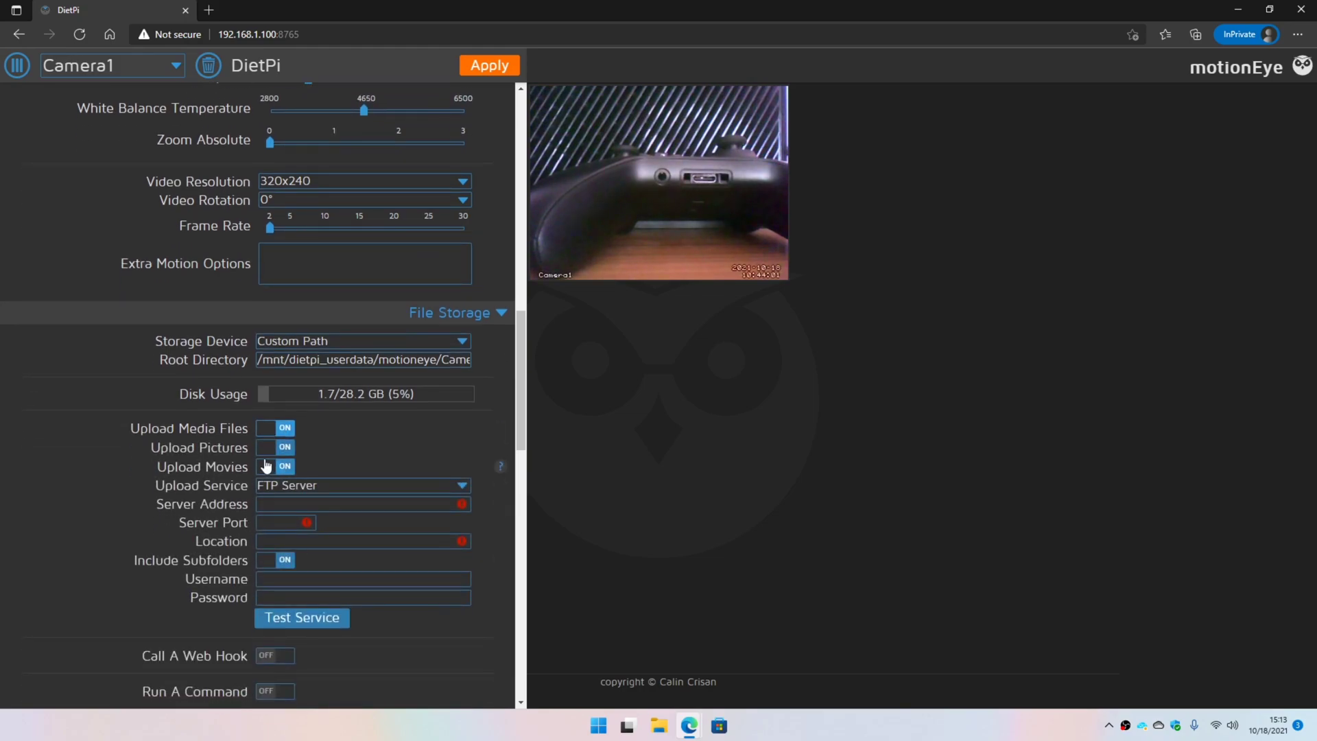
pyautogui.click(306, 486)
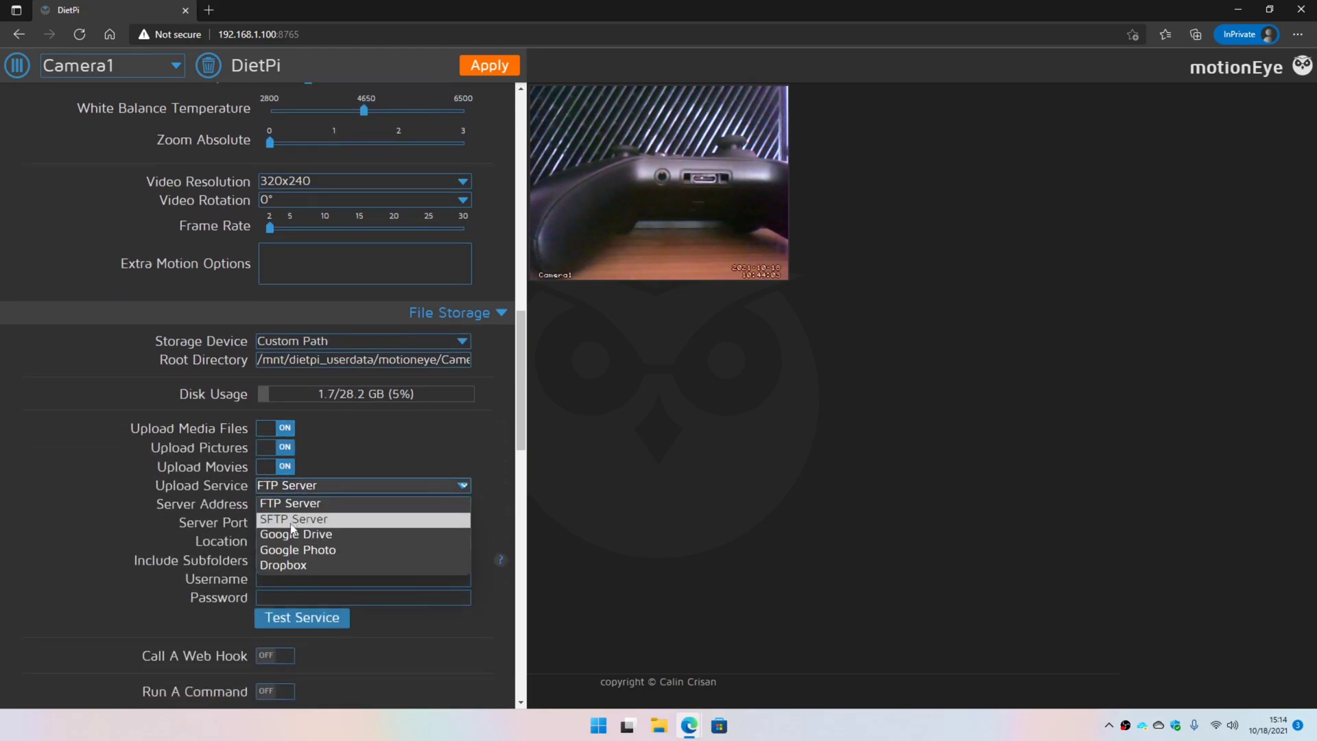
pyautogui.click(376, 459)
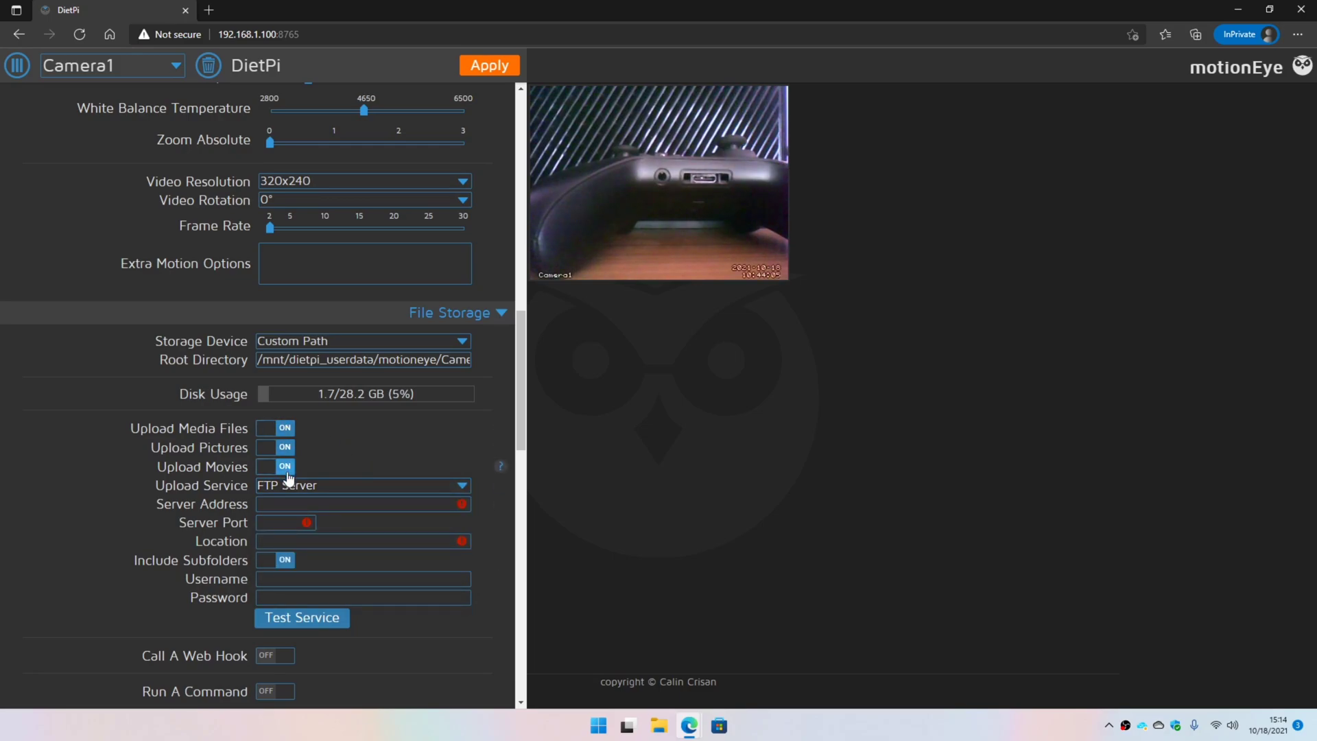
pyautogui.click(279, 434)
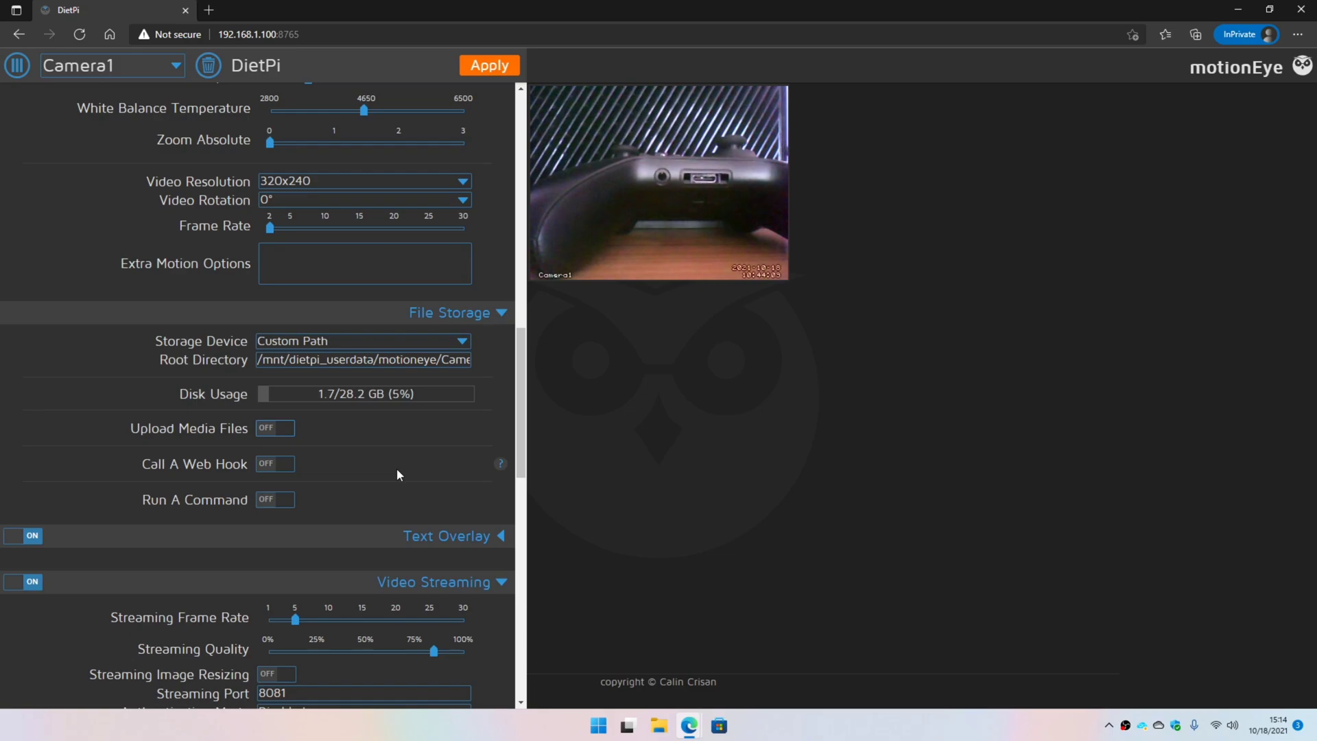
pyautogui.click(483, 314)
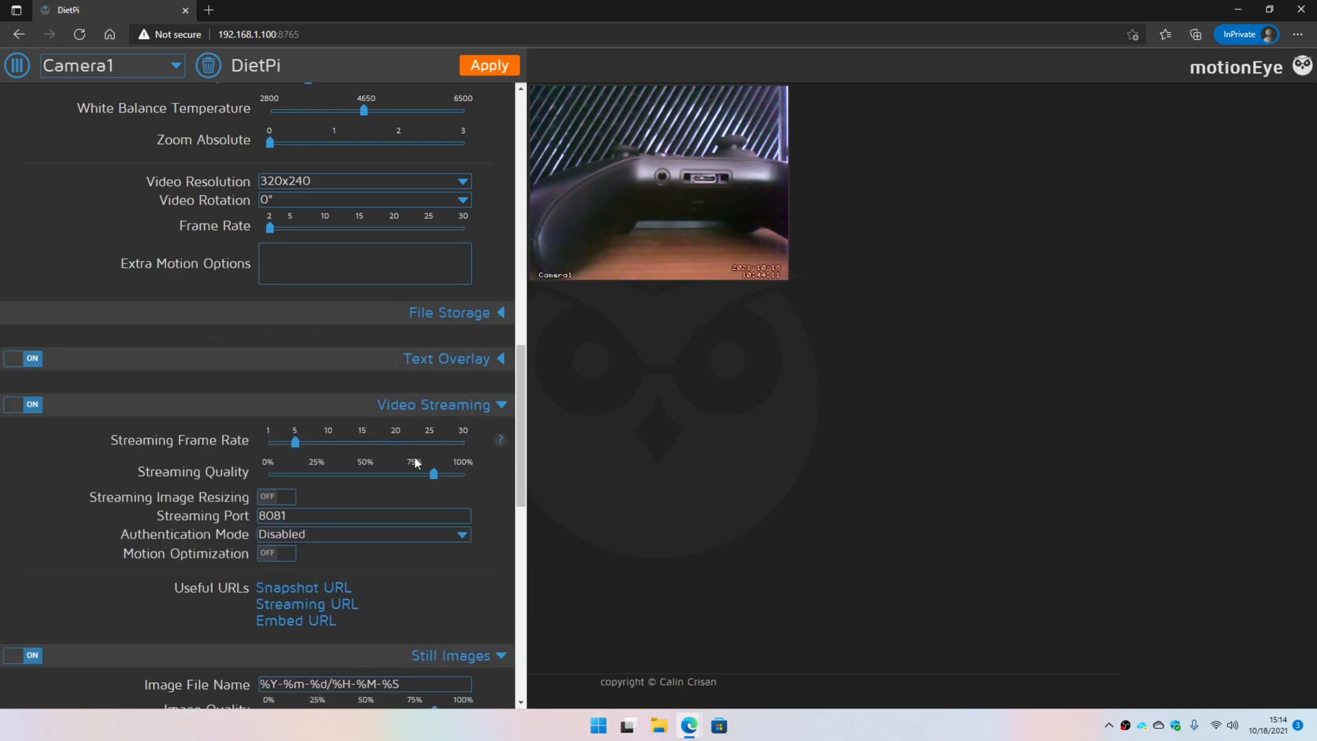
pyautogui.scroll(3, 454, 396)
# - Keep 320x240 video resolution and raise the frame rate to 15
pyautogui.click(299, 371)
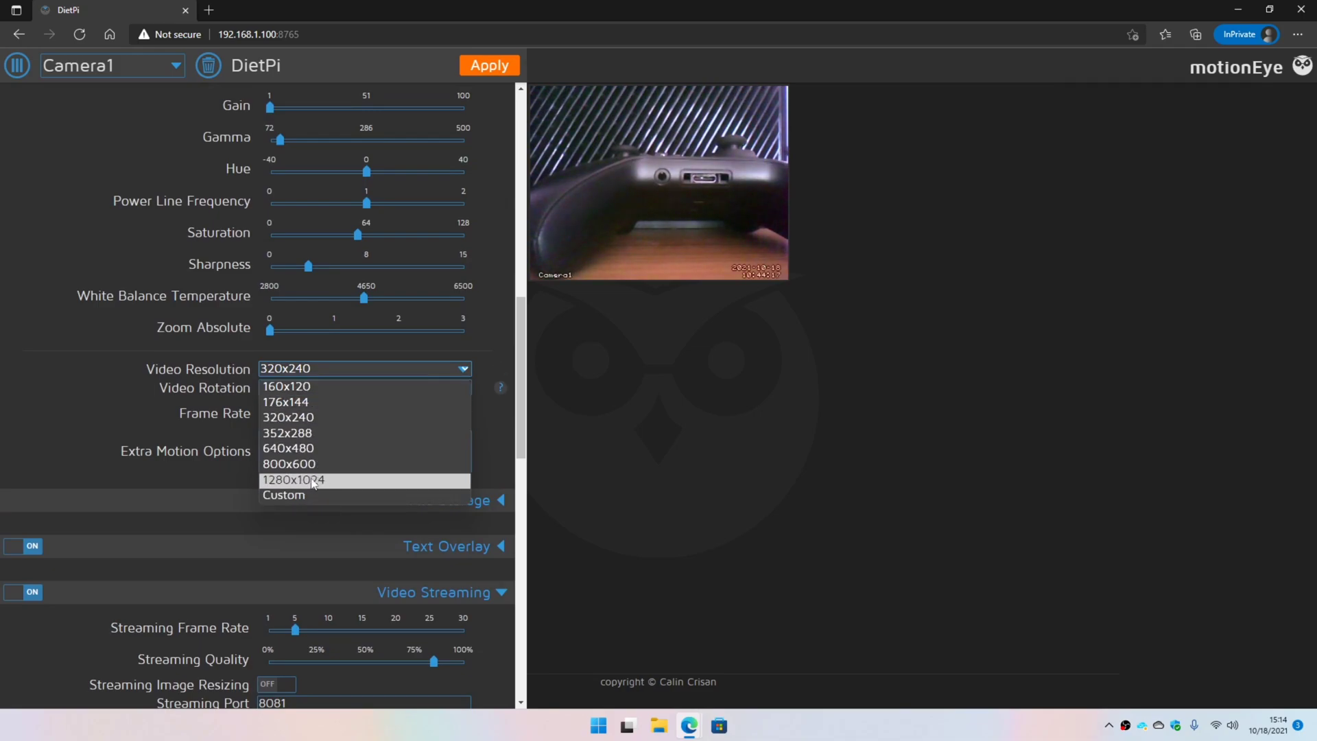
pyautogui.click(120, 393)
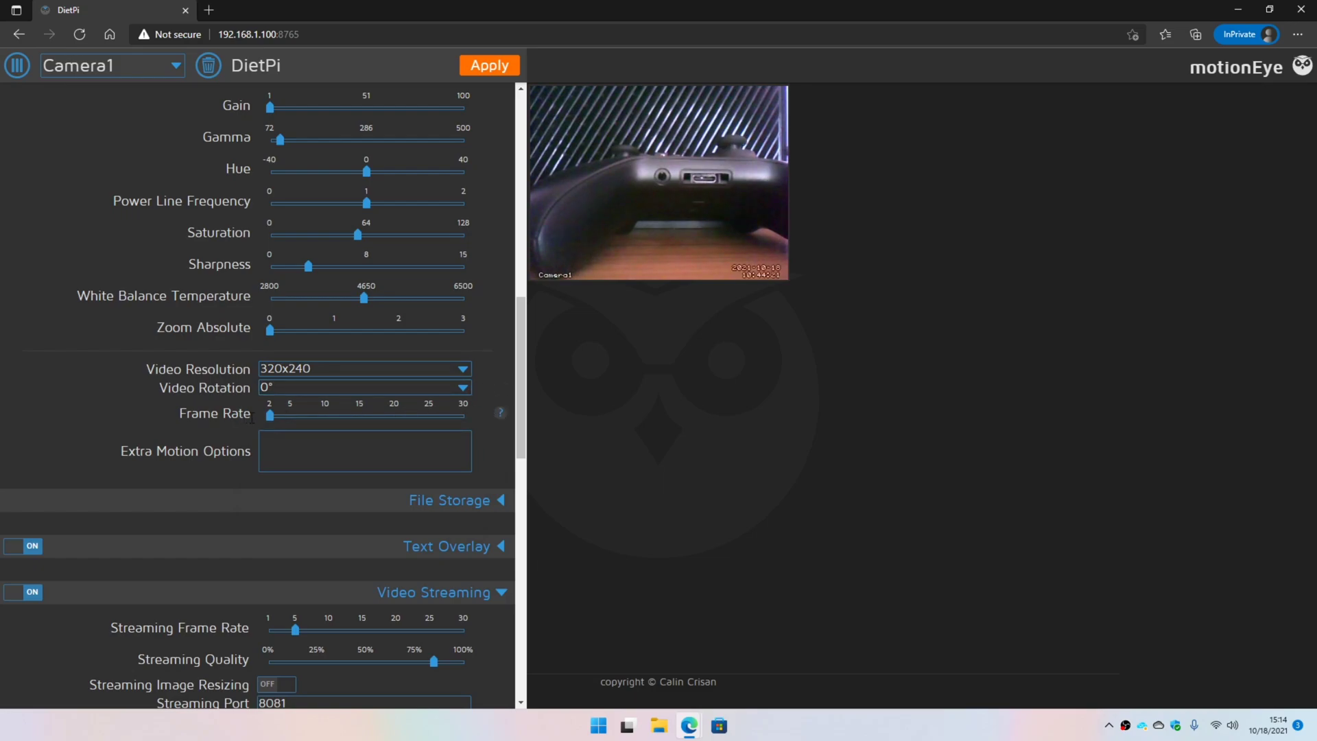
pyautogui.moveTo(269, 420); pyautogui.dragTo(361, 419)
pyautogui.scroll(4, 496, 364)
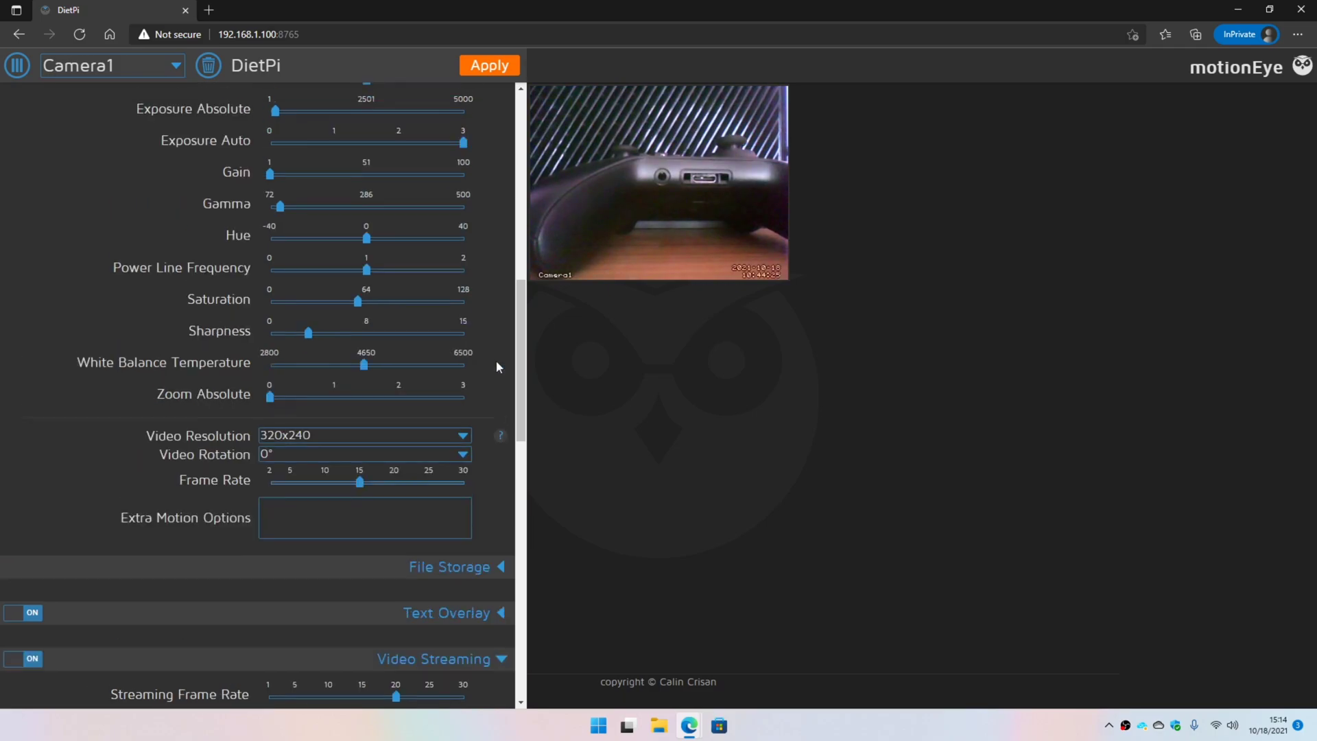
pyautogui.scroll(4, 496, 367)
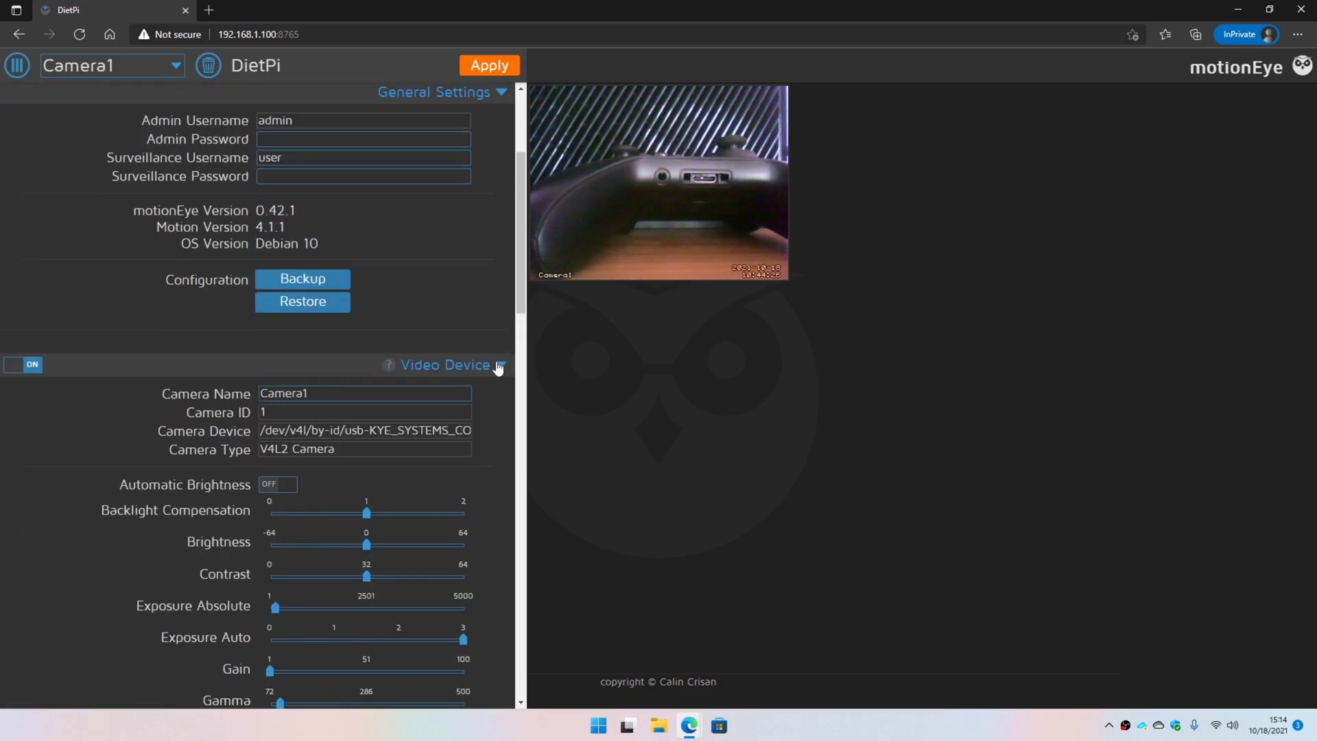
# - Turn on Automatic Brightness and apply the changed settings
pyautogui.click(284, 487)
pyautogui.scroll(3, 430, 356)
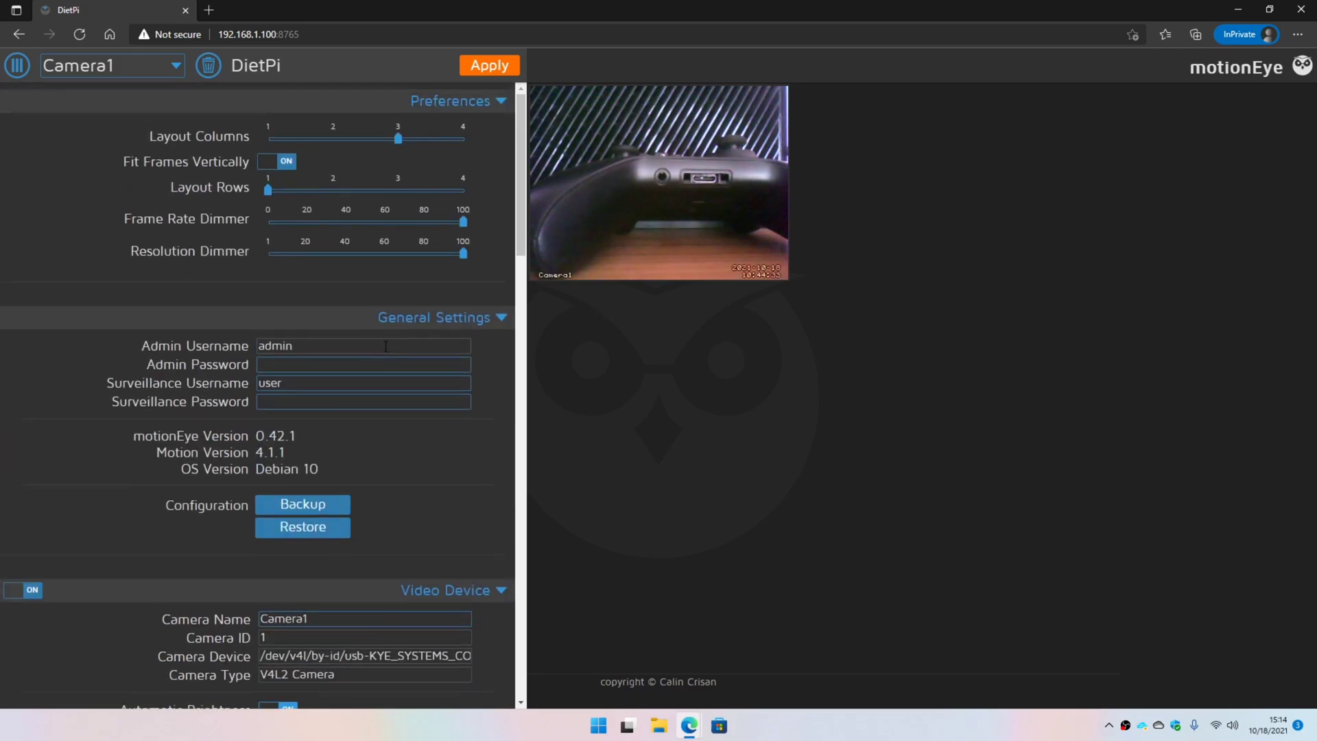
pyautogui.click(491, 64)
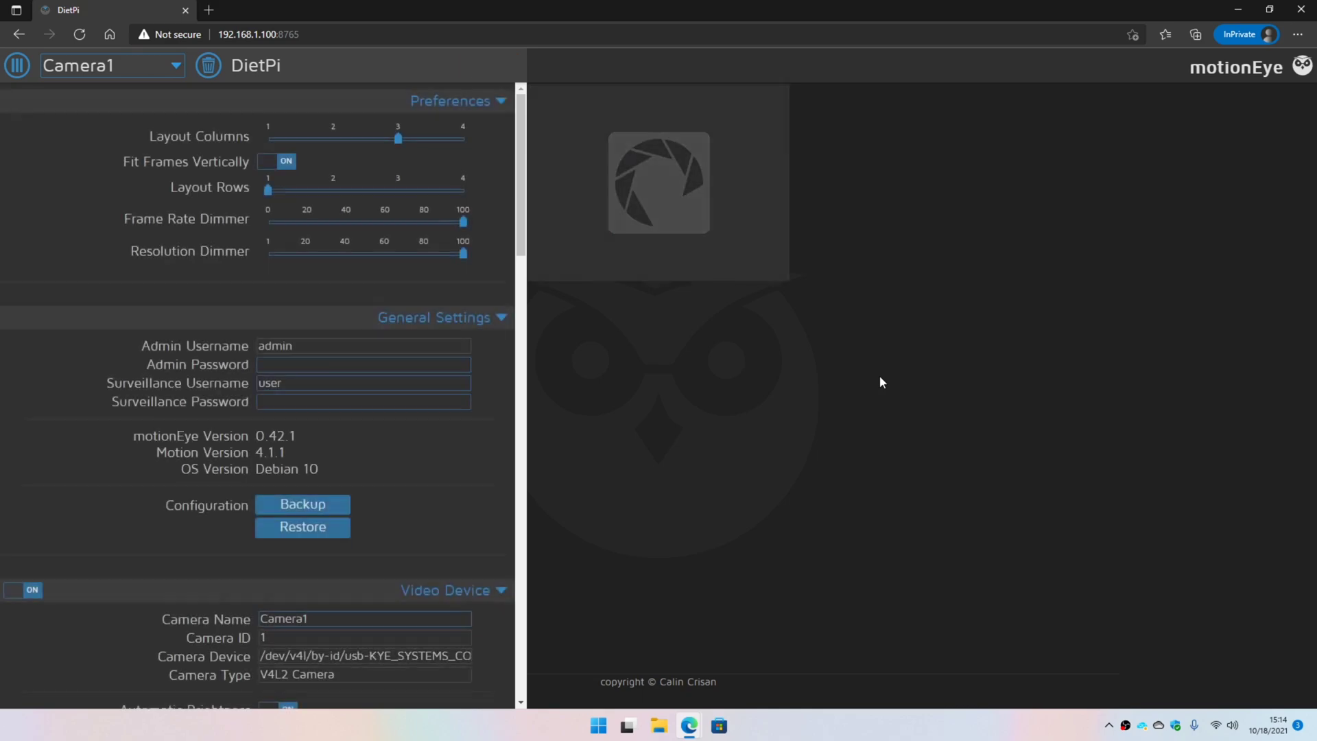
# - Hide the settings panel and bring up Camera1's overlay controls on the live view
pyautogui.click(13, 75)
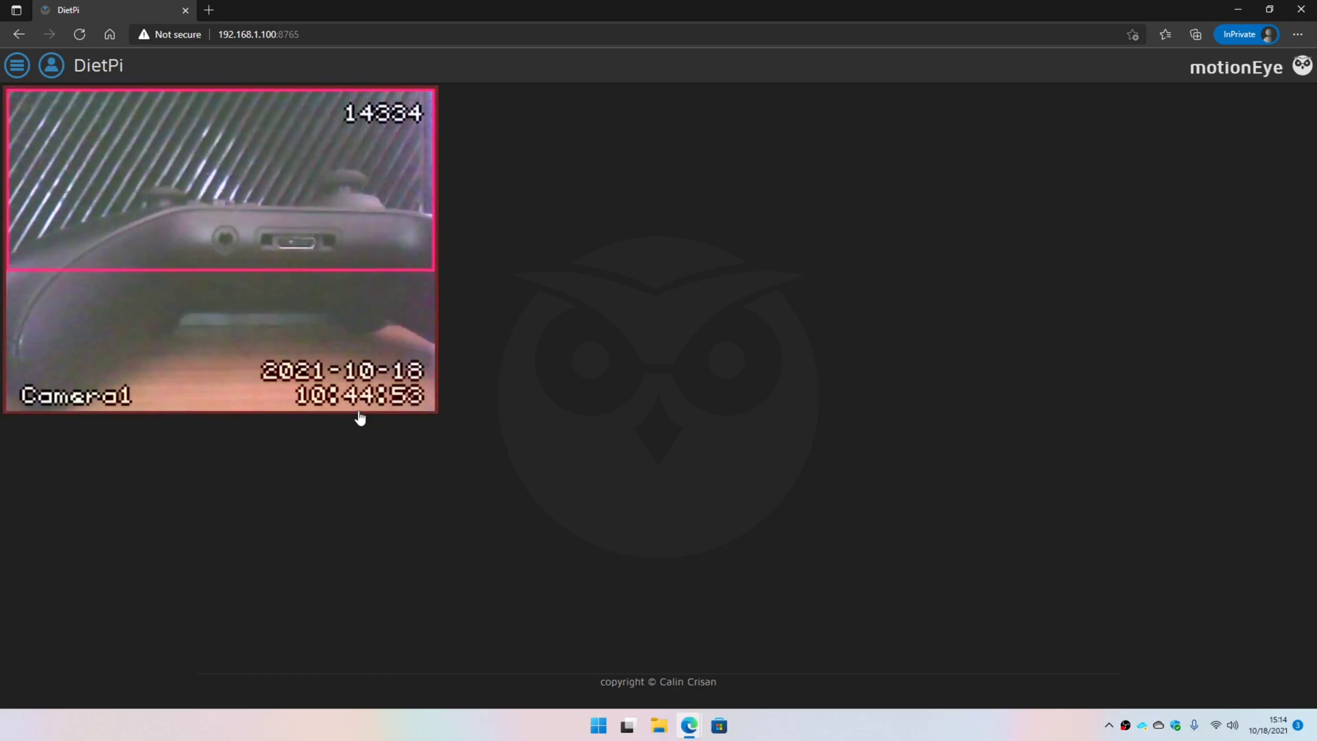
pyautogui.click(324, 246)
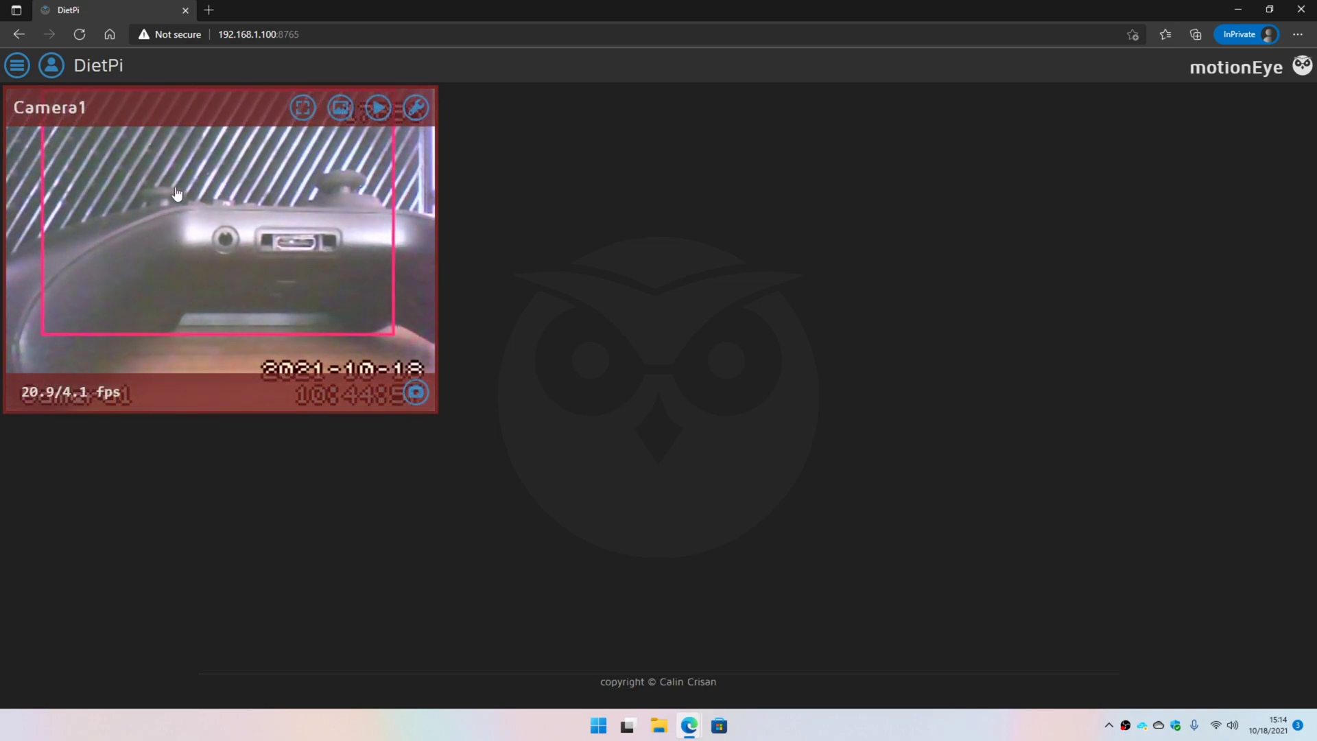
pyautogui.click(380, 108)
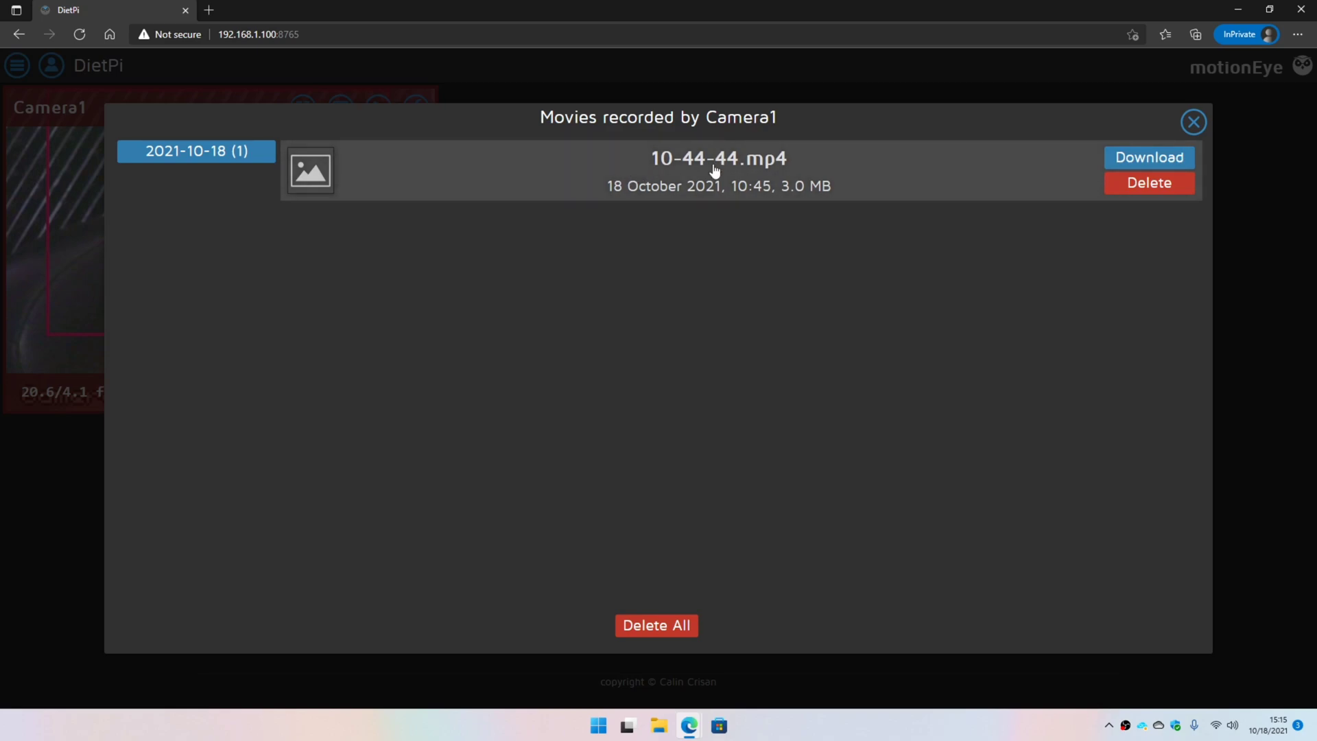
pyautogui.click(1193, 122)
pyautogui.click(318, 253)
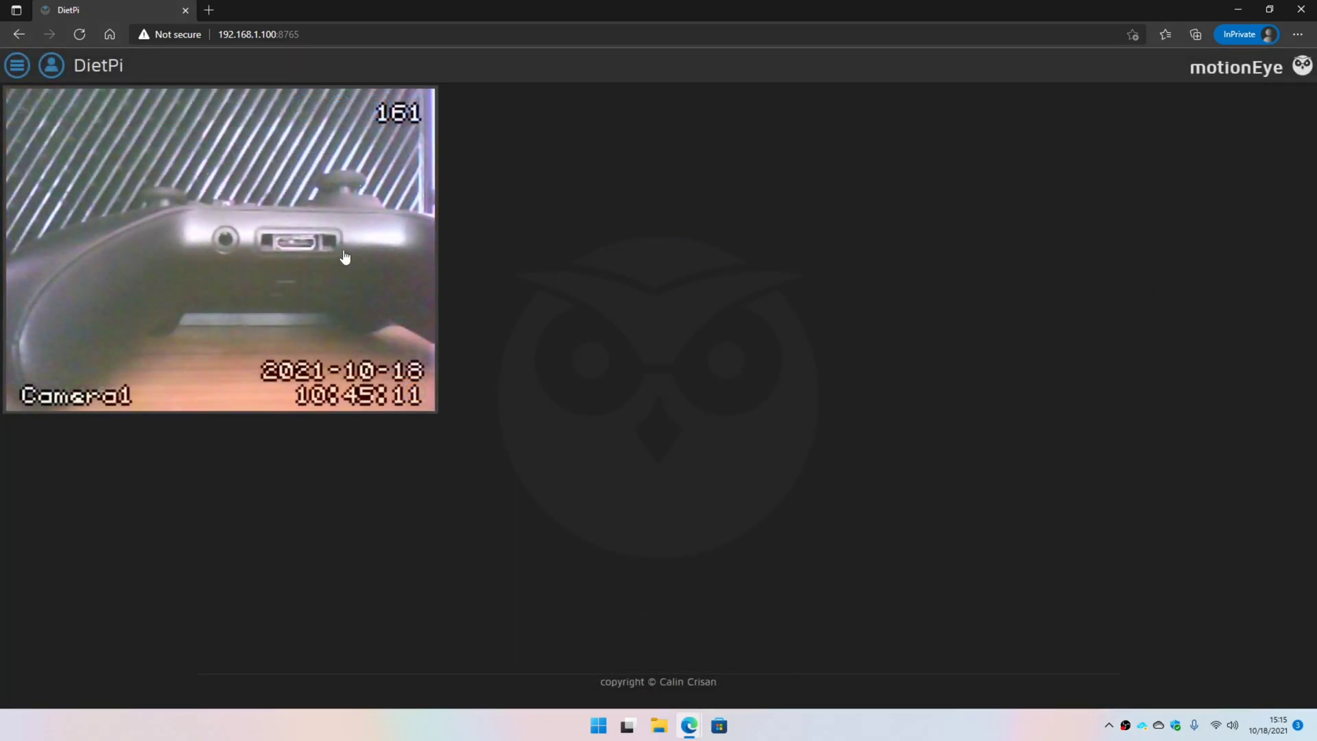
pyautogui.click(349, 122)
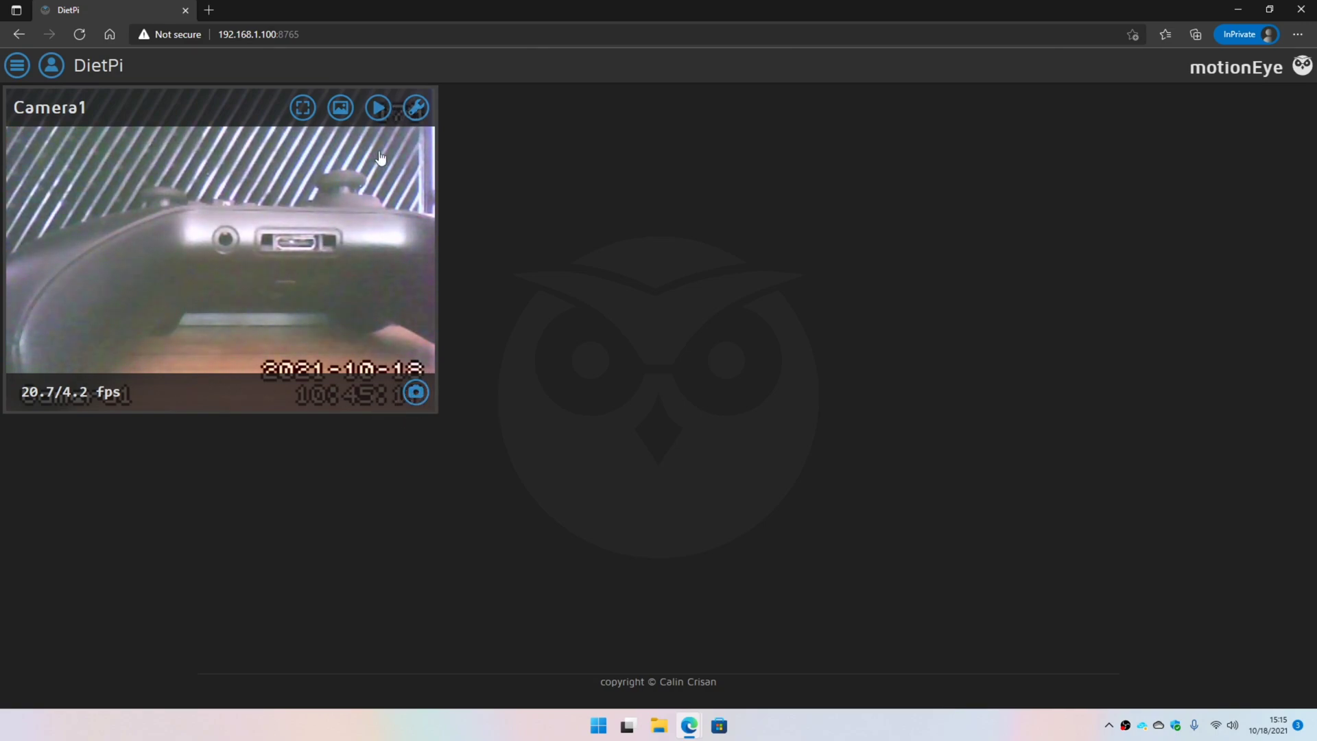
# - Browse the list of 22 captured pictures, then close it
pyautogui.click(341, 107)
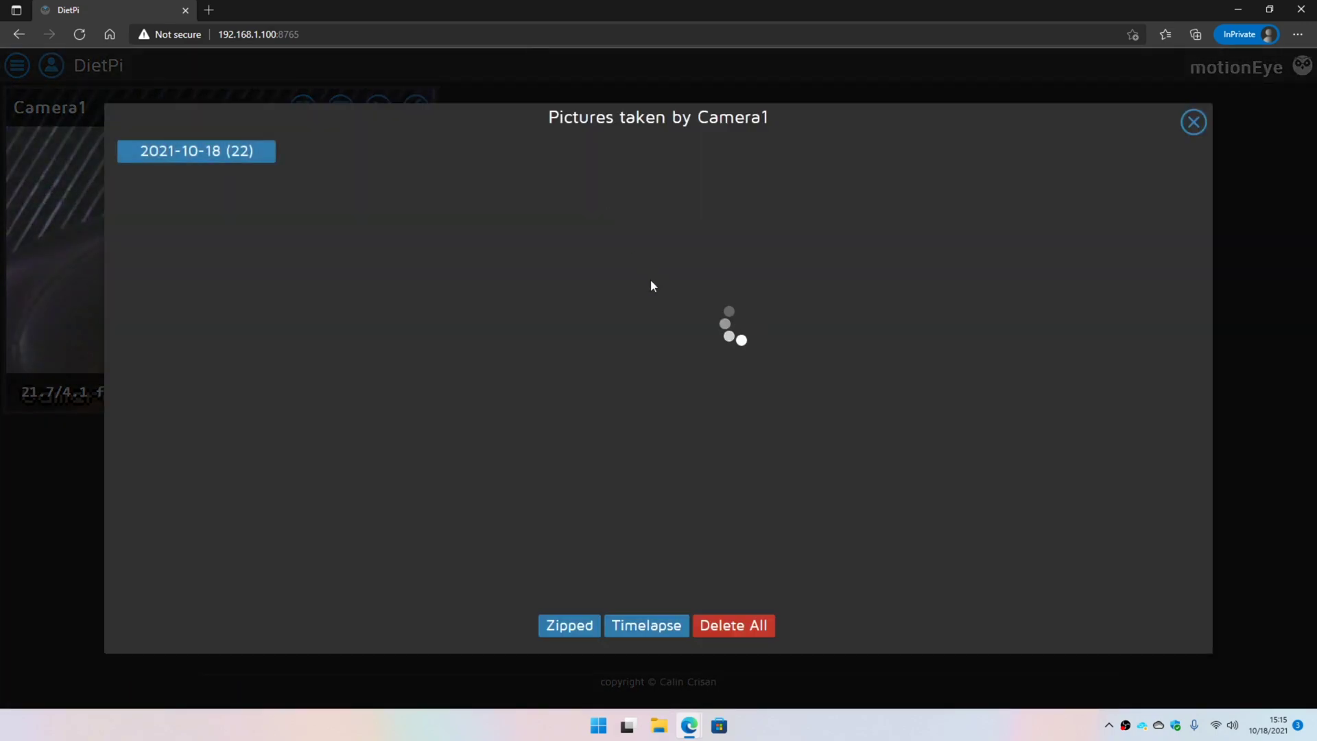
pyautogui.scroll(-10, 377, 421)
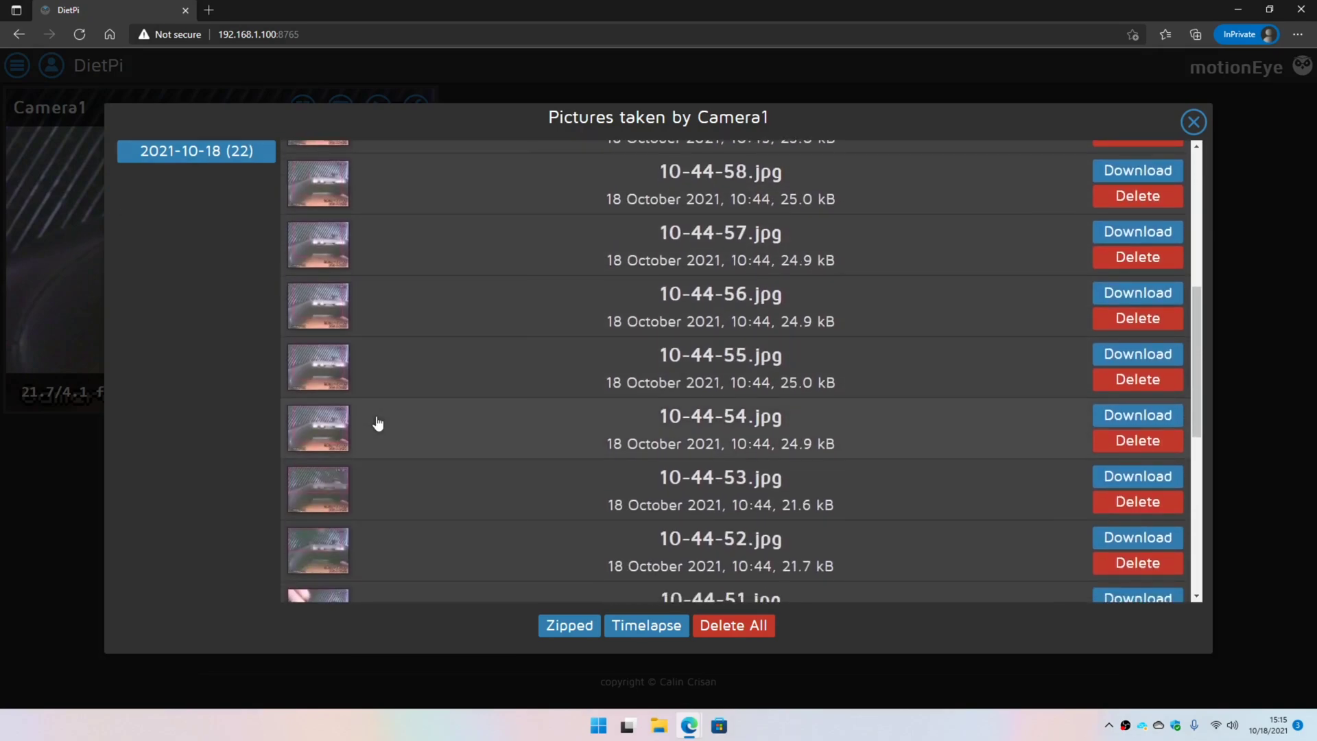
pyautogui.scroll(10, 376, 423)
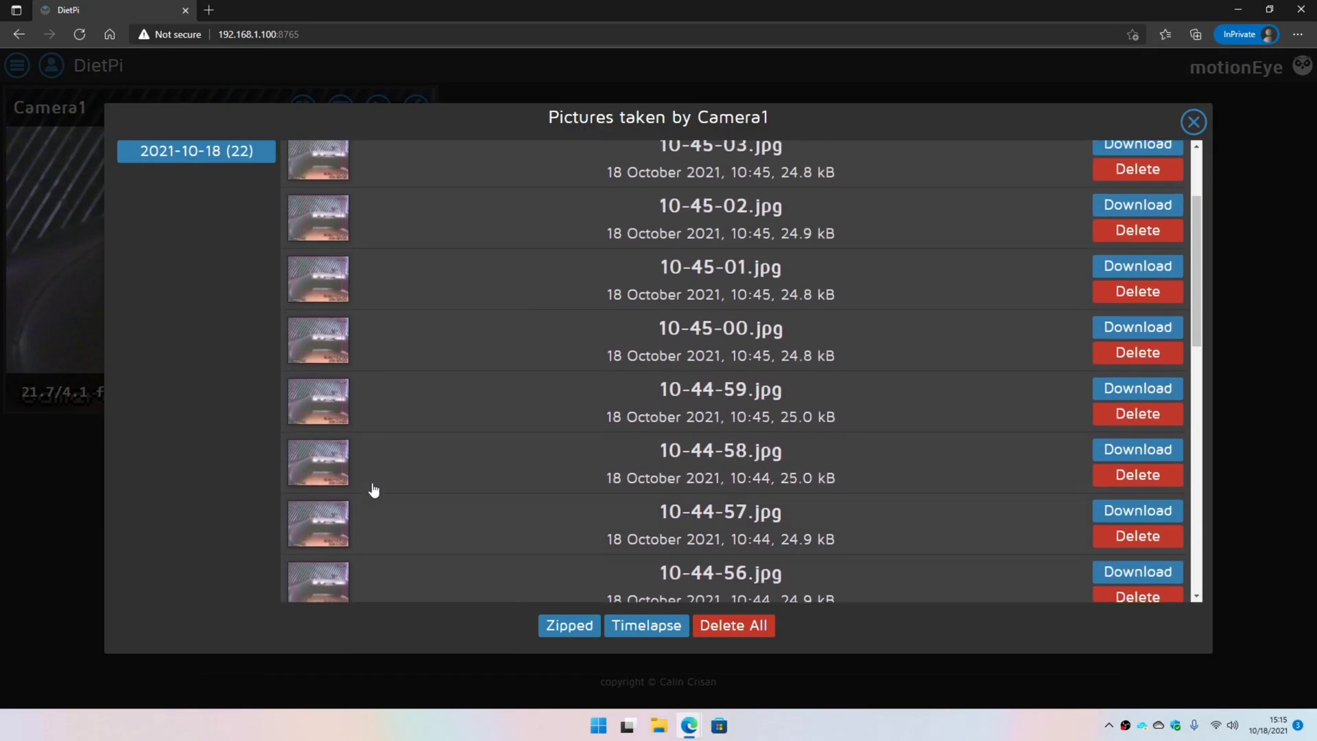
pyautogui.click(1194, 122)
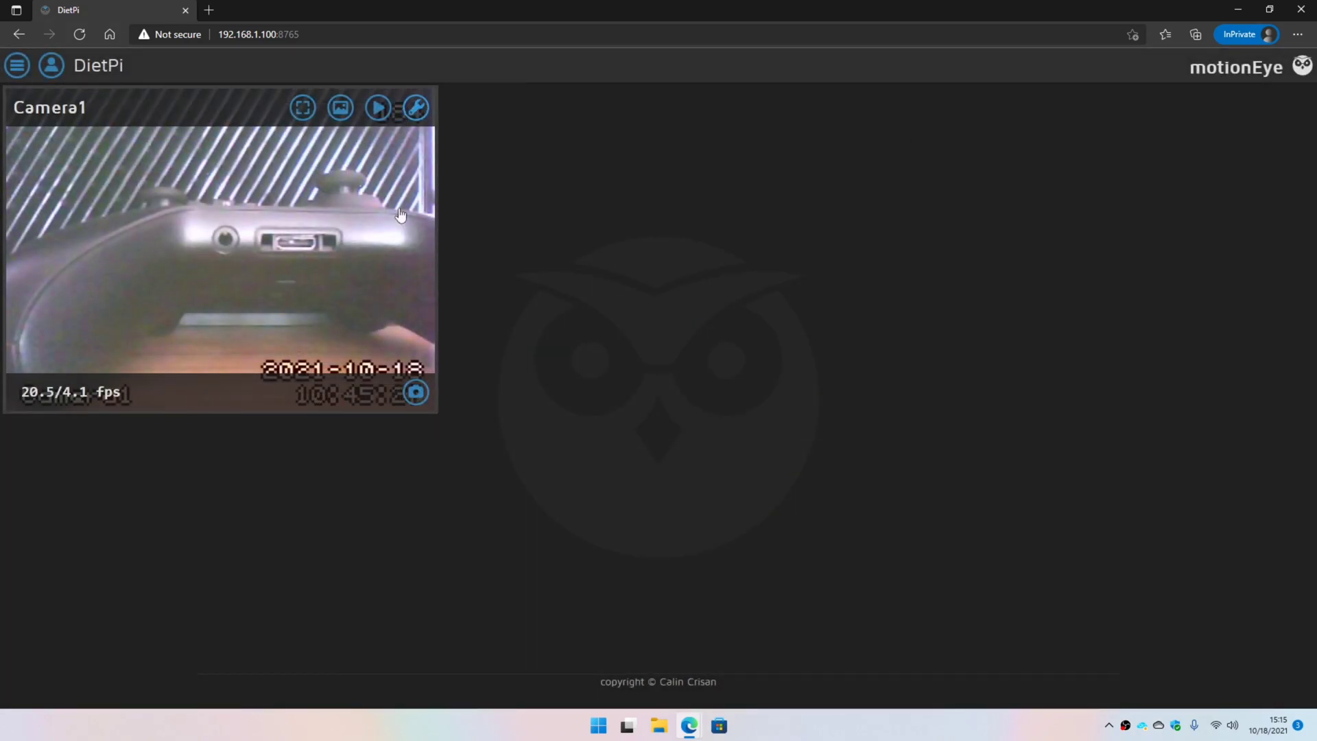
# - Open the camera settings and choose 'add camera...' from the camera dropdown
pyautogui.click(15, 73)
pyautogui.click(110, 65)
pyautogui.click(117, 109)
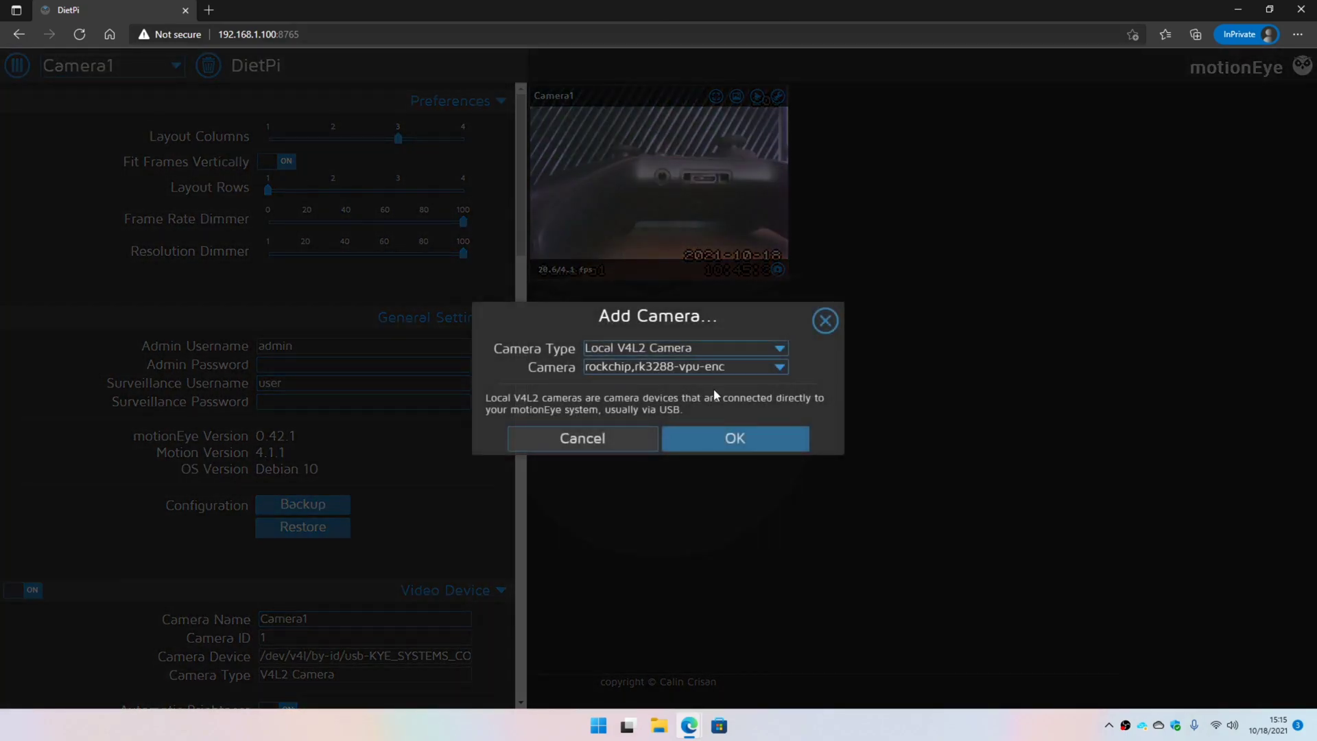